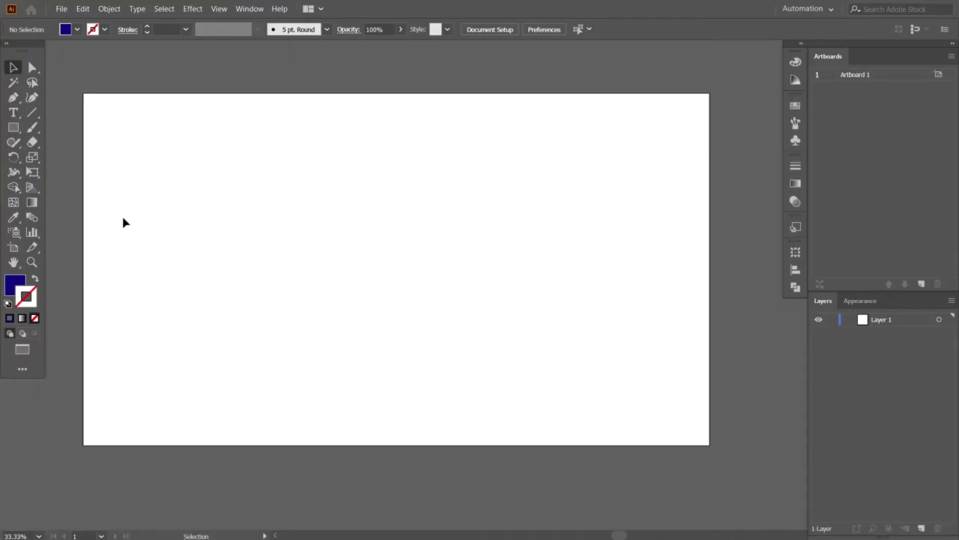
Draw a 20 × 20 px circle on the artboard with the Ellipse tool and zoom in
{"action": "left_click", "coordinate": [13, 127]}
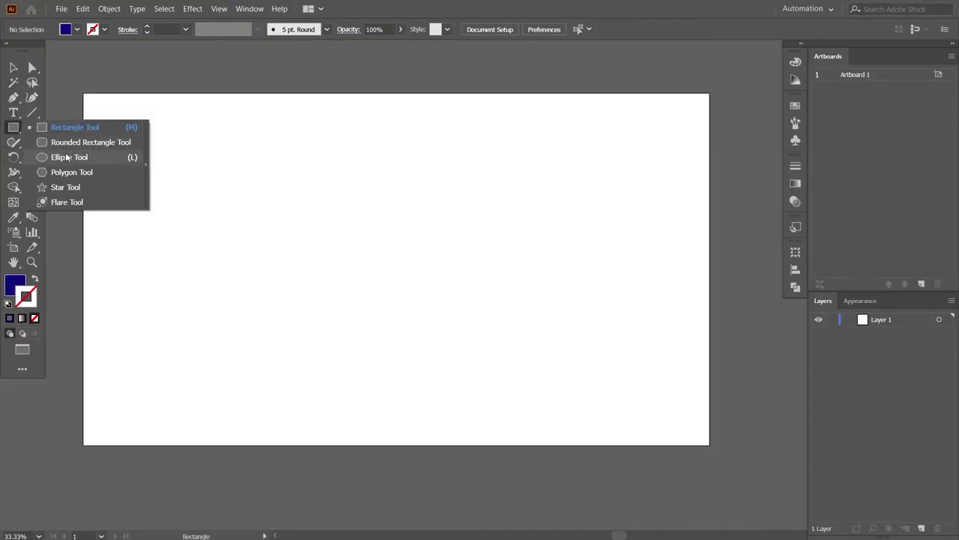
{"action": "left_click", "coordinate": [67, 157]}
{"action": "left_click", "coordinate": [525, 251]}
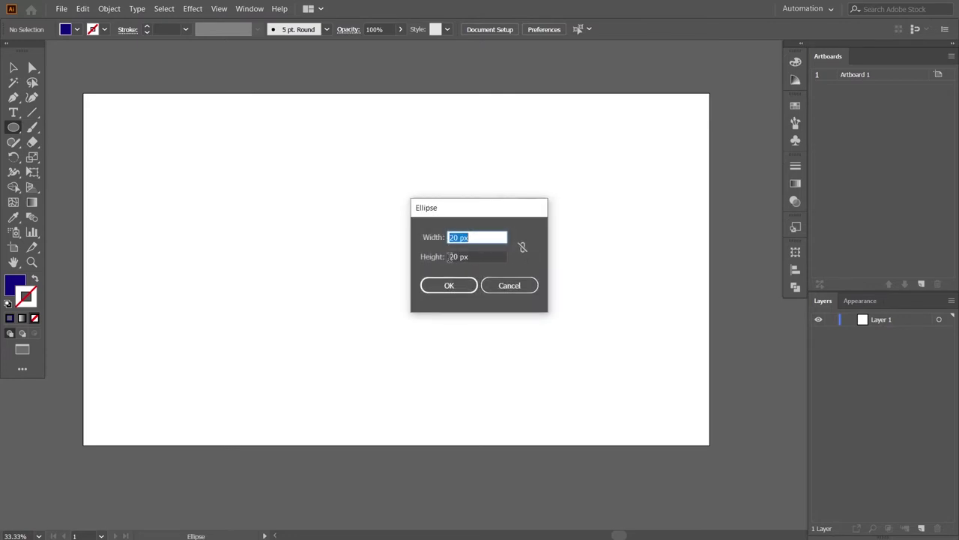
{"action": "left_click", "coordinate": [454, 289]}
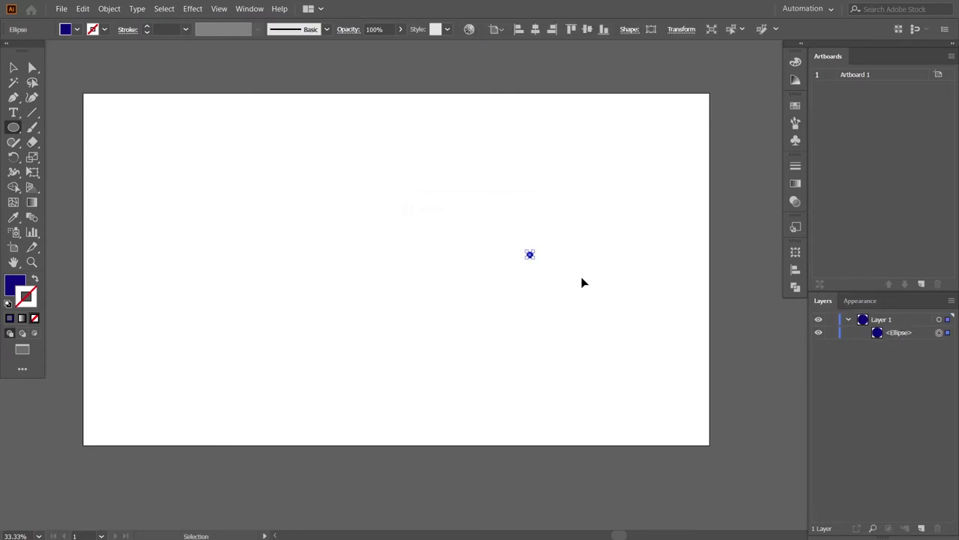
{"action": "key", "text": "ctrl+equal"}
{"action": "key", "text": "ctrl+equal"}
{"action": "key", "text": "ctrl+equal"}
{"action": "key", "text": "ctrl+equal"}
{"action": "key", "text": "ctrl+equal"}
{"action": "key", "text": "ctrl+equal"}
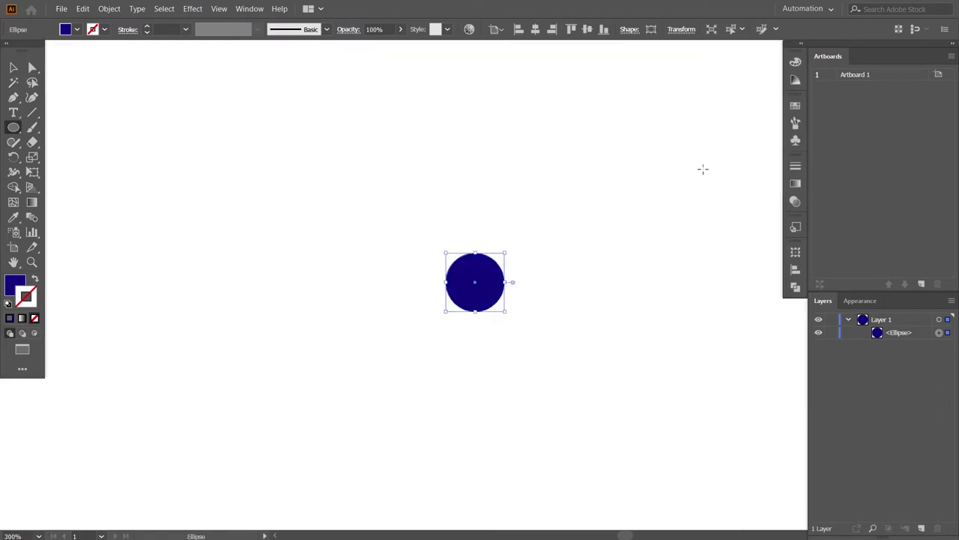
Make the circle a solid magenta fill with no outline
{"action": "left_click", "coordinate": [795, 105]}
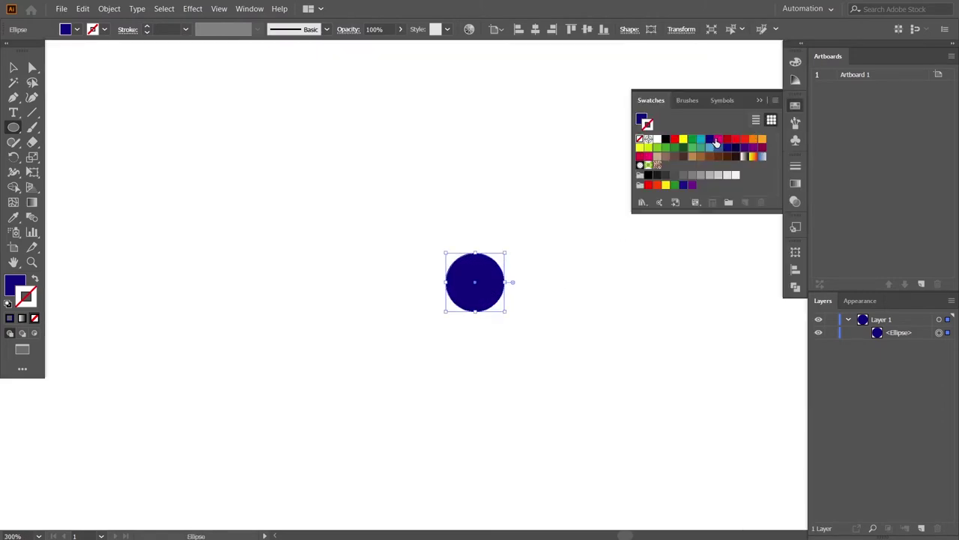
{"action": "left_click", "coordinate": [718, 141]}
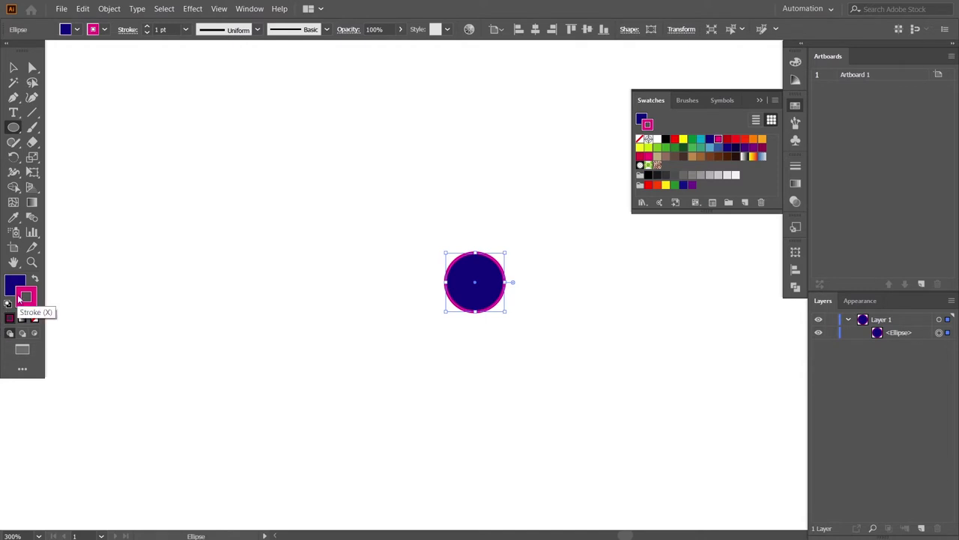
{"action": "left_click", "coordinate": [35, 280]}
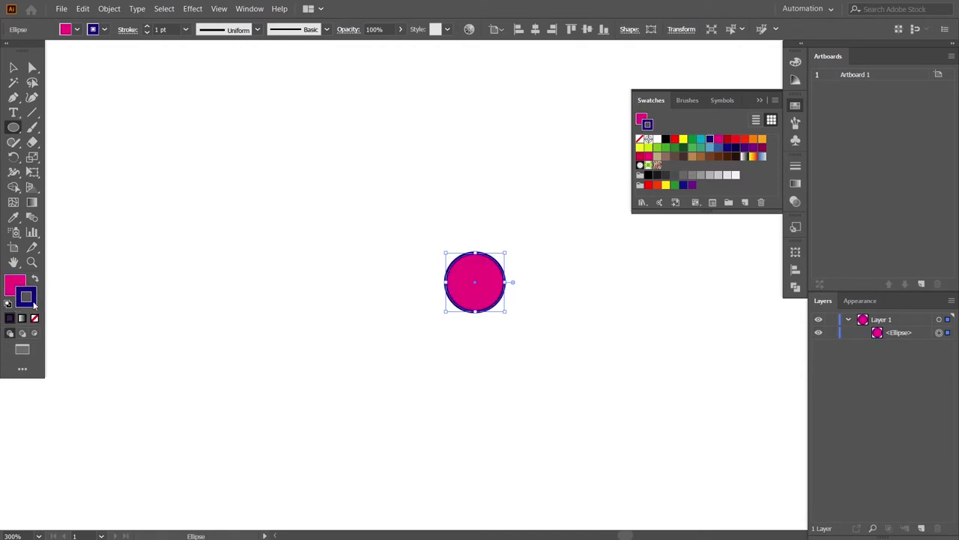
{"action": "left_click", "coordinate": [34, 318]}
Make a centred 60% uniformly scaled copy of the circle
{"action": "left_click", "coordinate": [320, 359]}
{"action": "left_click", "coordinate": [508, 283]}
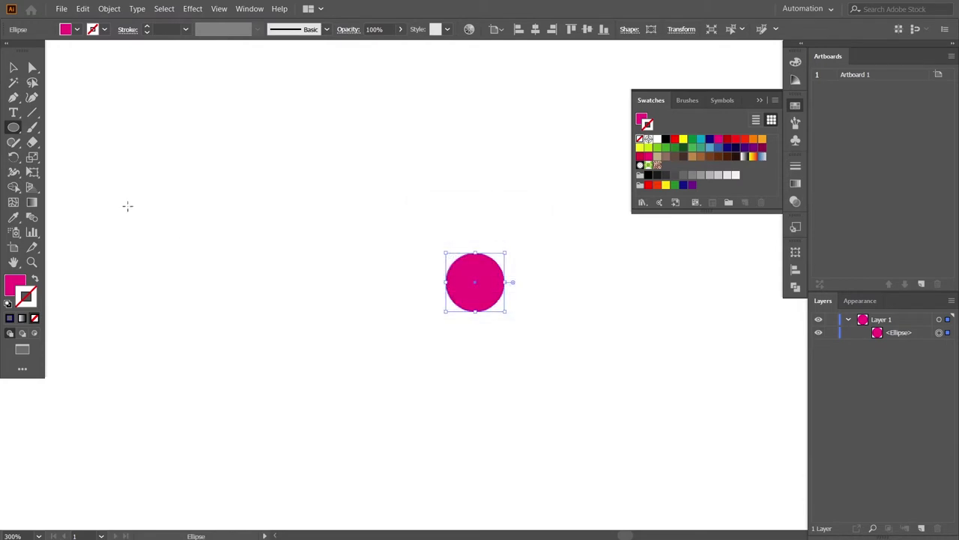
{"action": "double_click", "coordinate": [33, 157]}
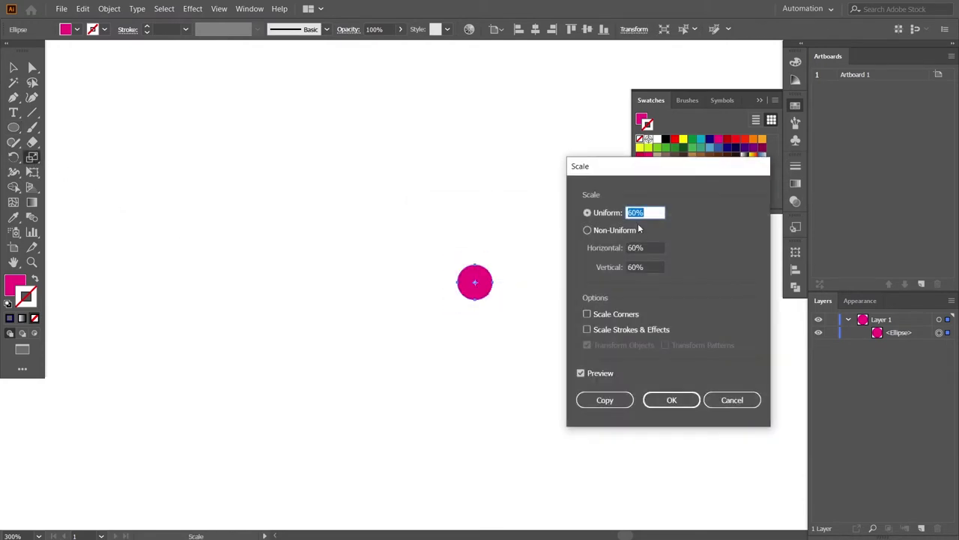
{"action": "left_click", "coordinate": [605, 400]}
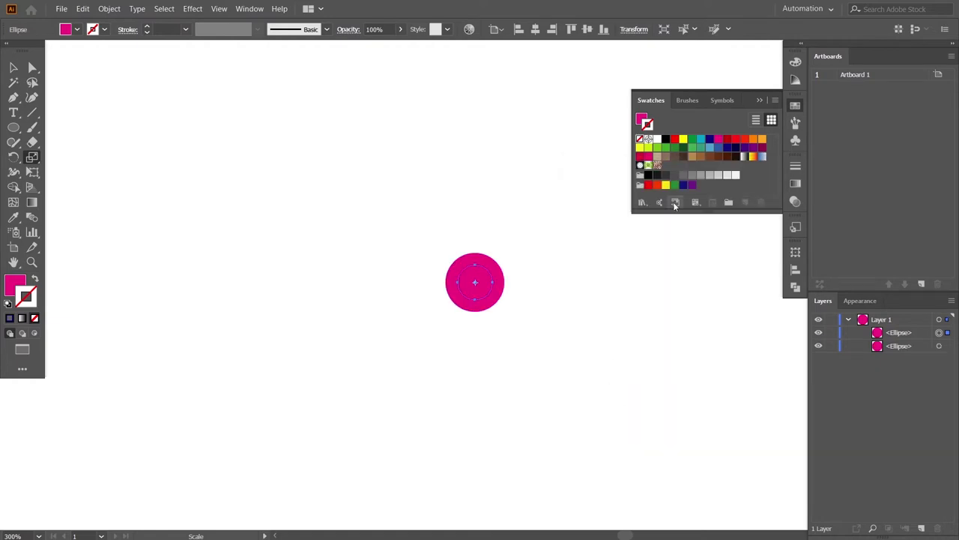
Give the inner circle a navy fill with no outline
{"action": "left_click", "coordinate": [13, 68]}
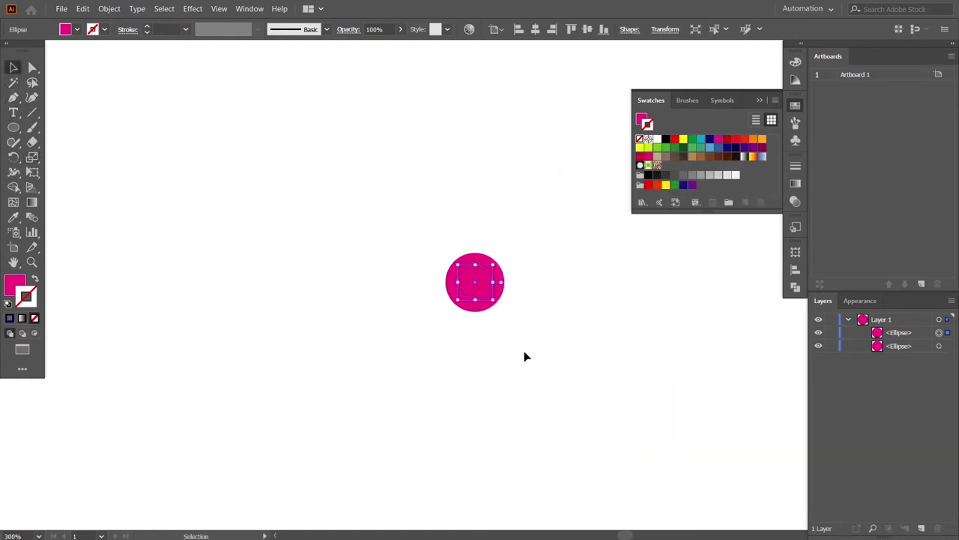
{"action": "left_click", "coordinate": [475, 285]}
{"action": "left_click", "coordinate": [710, 140]}
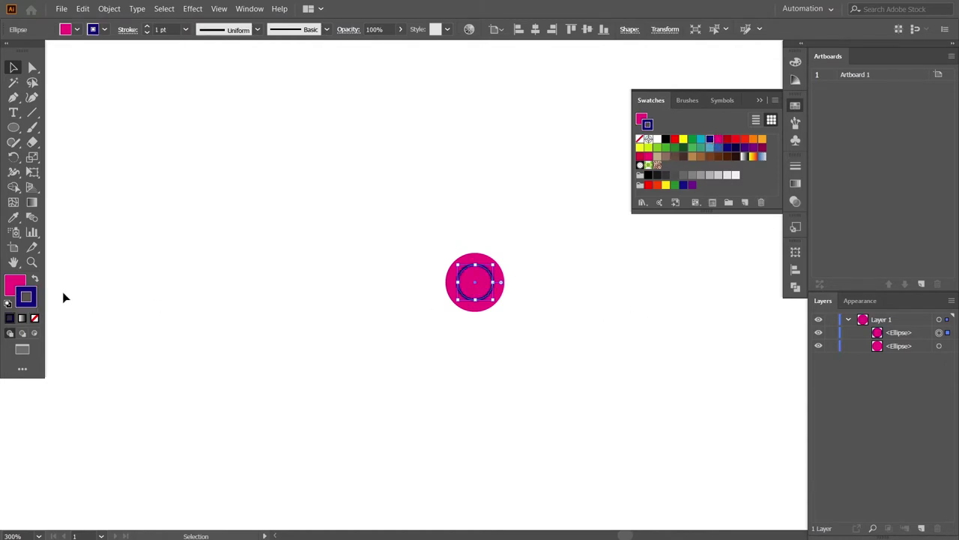
{"action": "left_click", "coordinate": [34, 279]}
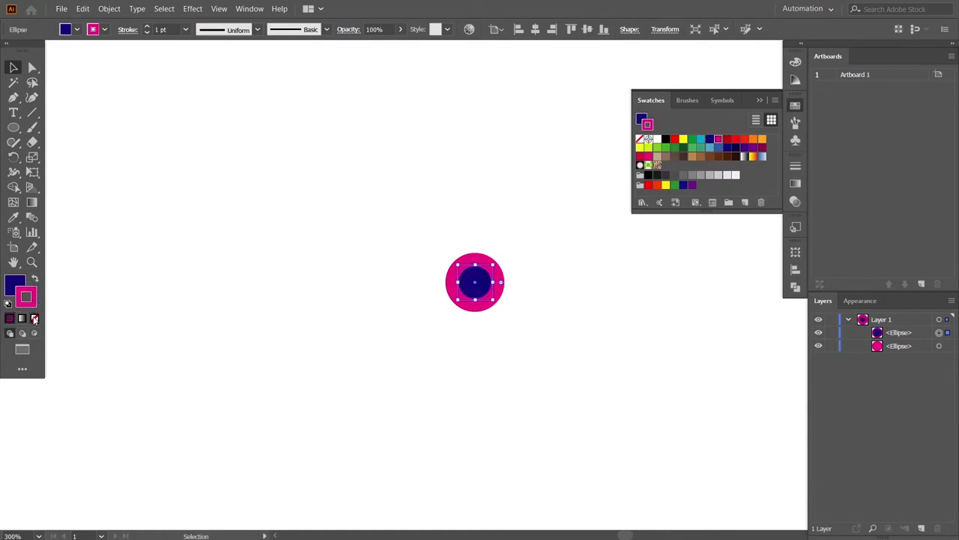
{"action": "left_click", "coordinate": [33, 317]}
{"action": "left_click", "coordinate": [9, 289]}
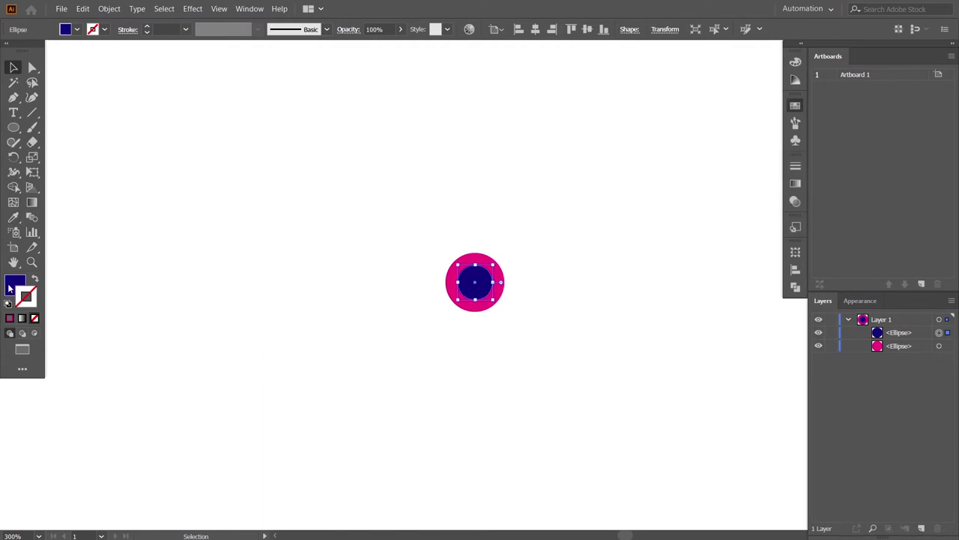
Group the magenta and navy circles together
{"action": "left_click", "coordinate": [242, 268]}
{"action": "left_click_drag", "start_coordinate": [442, 259], "coordinate": [504, 303]}
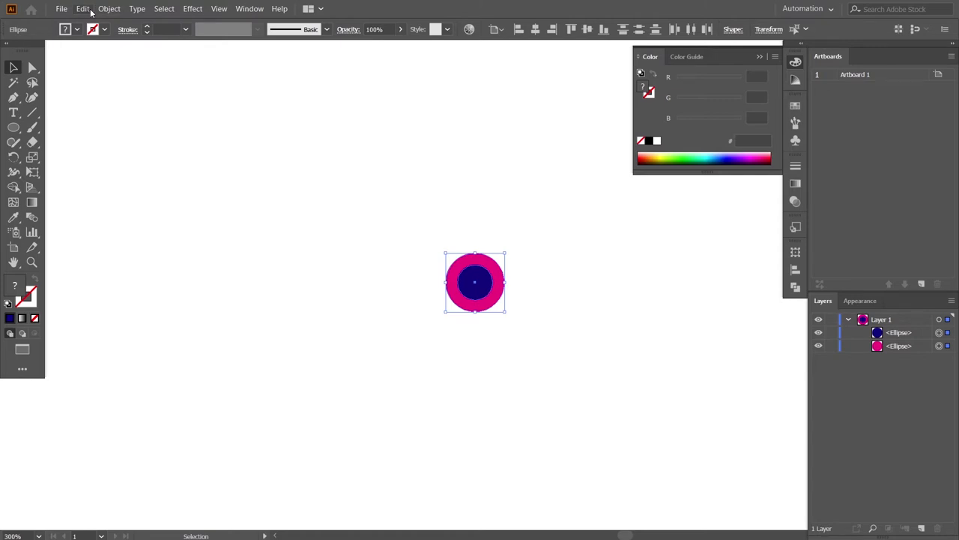
{"action": "left_click", "coordinate": [108, 8]}
{"action": "left_click", "coordinate": [118, 61]}
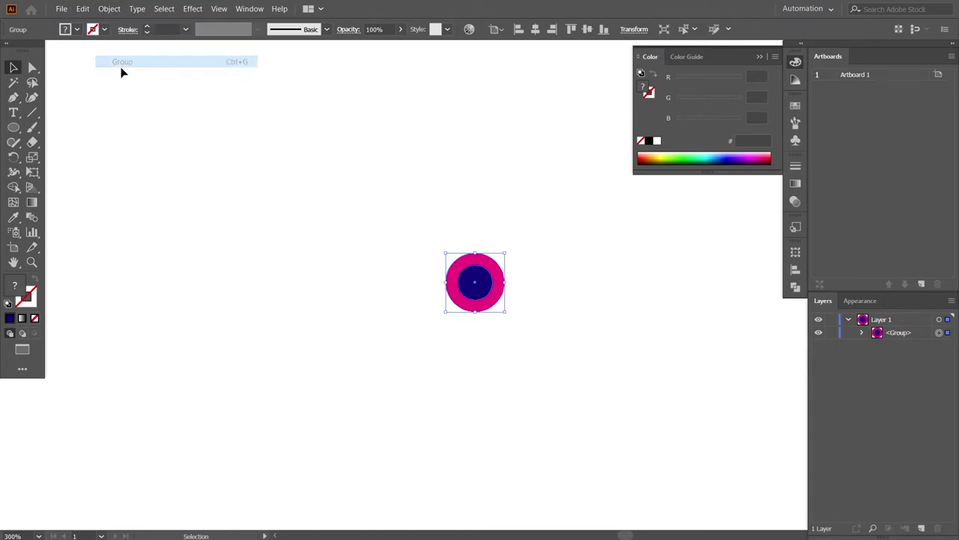
{"action": "left_click", "coordinate": [235, 217]}
Copy the dot group and paste it in front of the original
{"action": "key", "text": "ctrl+minus"}
{"action": "key", "text": "ctrl+minus"}
{"action": "key", "text": "ctrl+minus"}
{"action": "left_click_drag", "start_coordinate": [475, 337], "coordinate": [502, 338]}
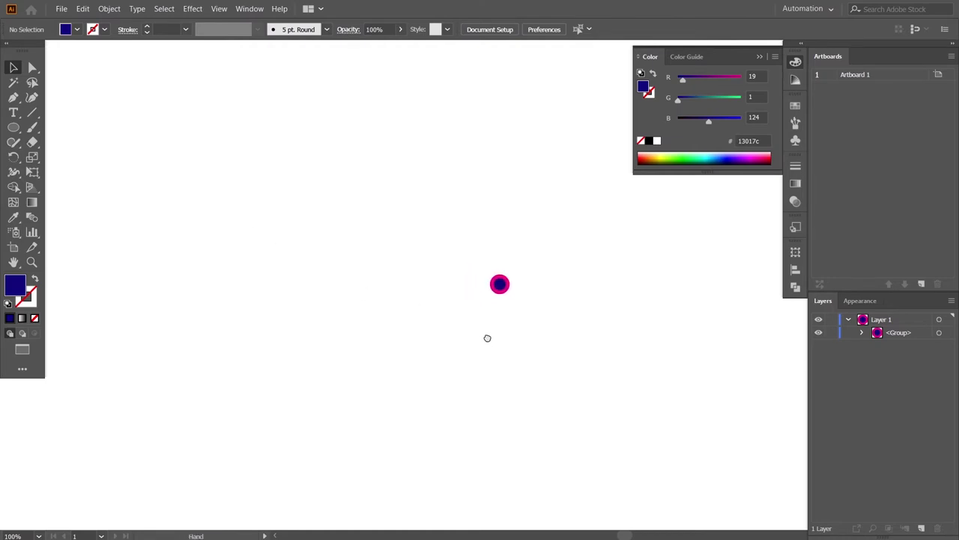
{"action": "left_click", "coordinate": [503, 285]}
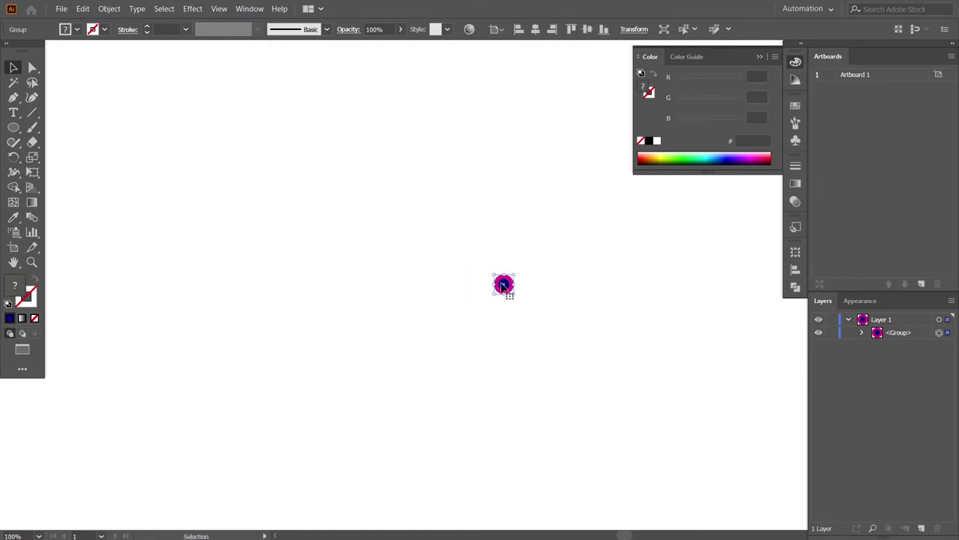
{"action": "key", "text": "ctrl+minus"}
{"action": "key", "text": "ctrl+minus"}
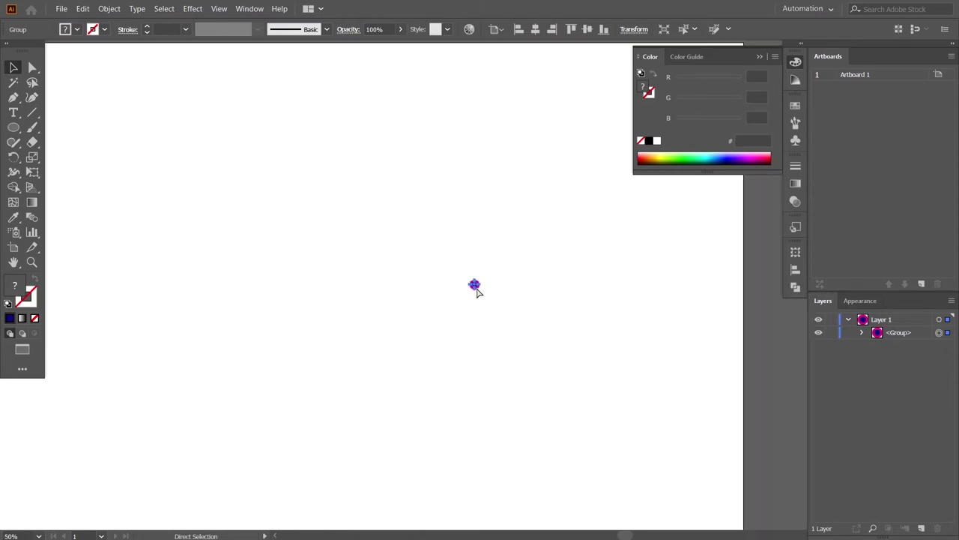
{"action": "key", "text": "ctrl+minus"}
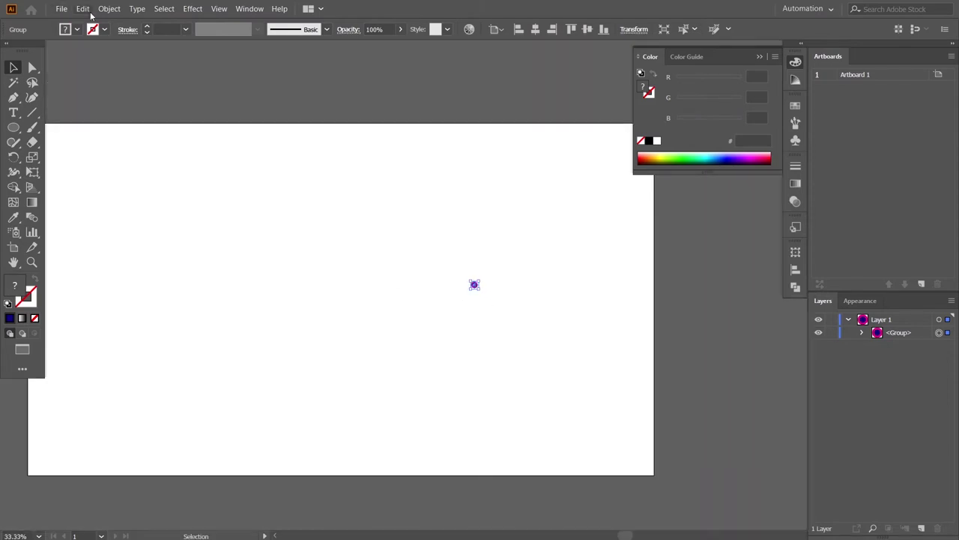
{"action": "left_click", "coordinate": [83, 9]}
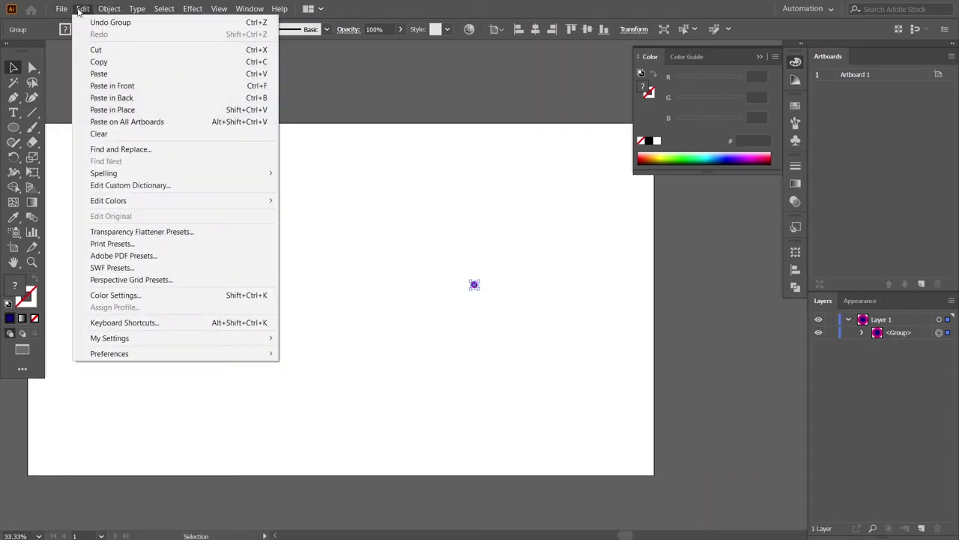
{"action": "left_click", "coordinate": [97, 62]}
{"action": "left_click", "coordinate": [84, 9]}
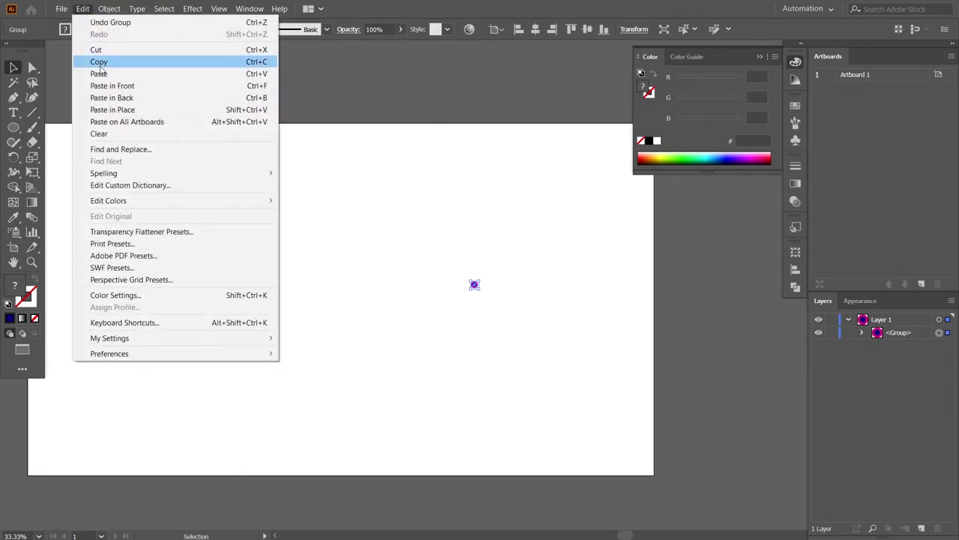
{"action": "left_click", "coordinate": [100, 86]}
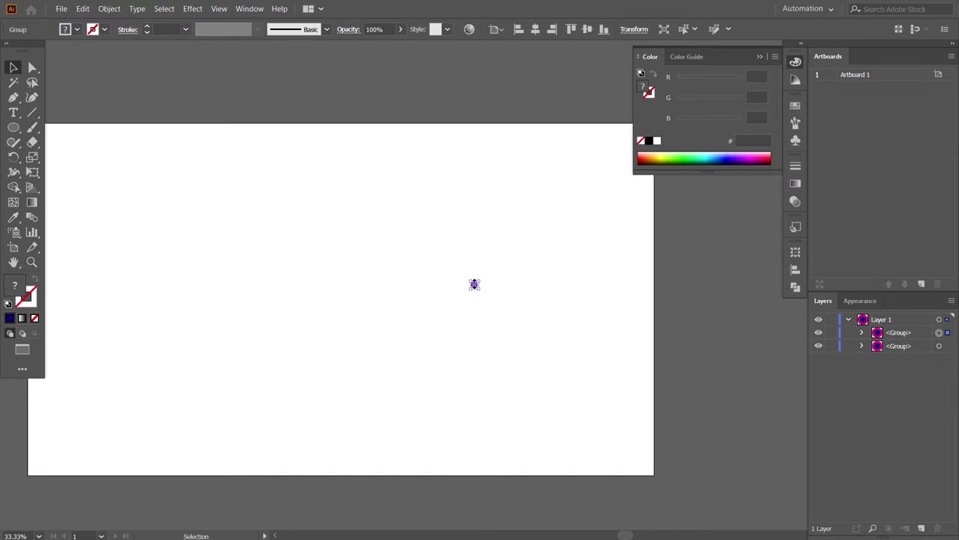
{"action": "scroll", "coordinate": [475, 285], "scroll_direction": "up", "scroll_amount": 1}
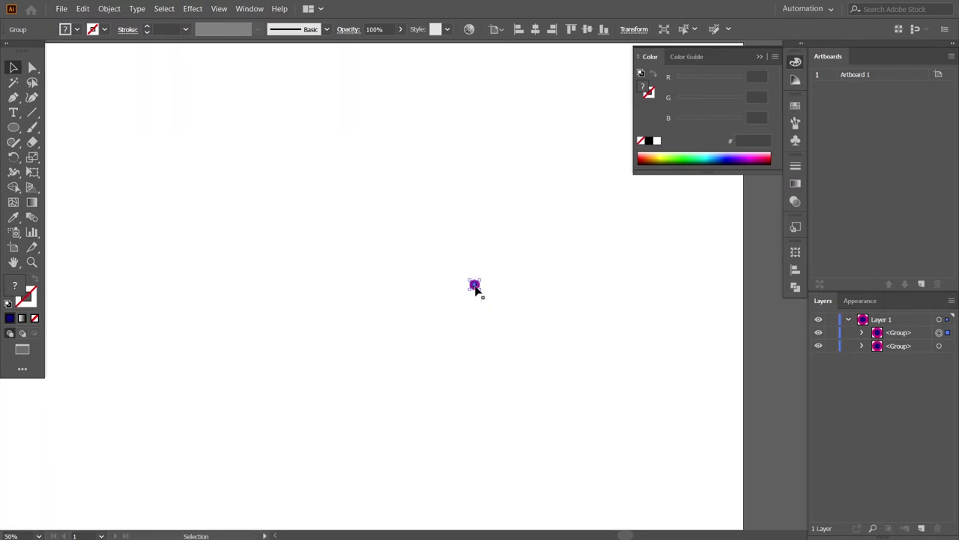
Move the copied dot far left, level with the original
{"action": "left_click_drag", "start_coordinate": [475, 285], "coordinate": [118, 298]}
{"action": "left_click_drag", "start_coordinate": [62, 296], "coordinate": [62, 296]}
{"action": "left_click", "coordinate": [256, 367]}
{"action": "key", "text": "ctrl+minus"}
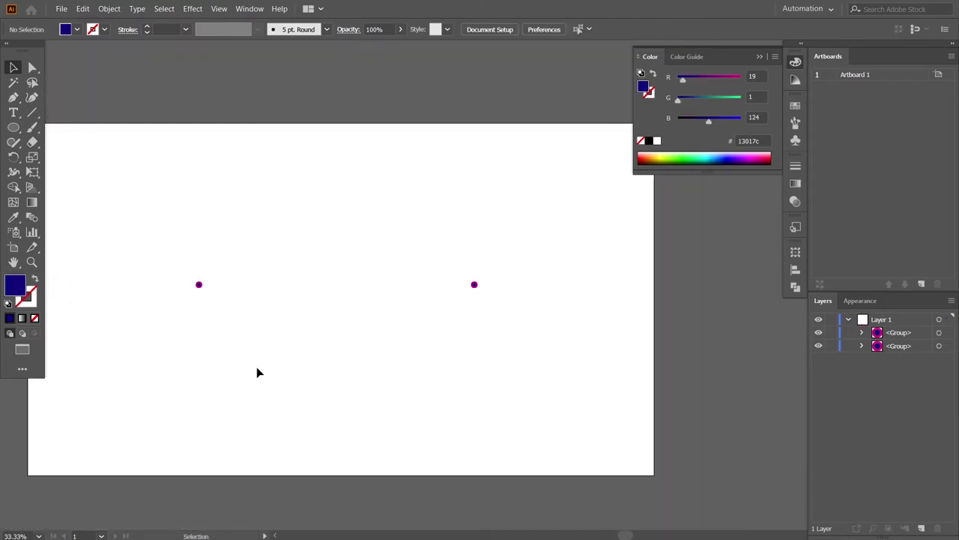
{"action": "left_click", "coordinate": [228, 288]}
{"action": "left_click_drag", "start_coordinate": [228, 290], "coordinate": [195, 293]}
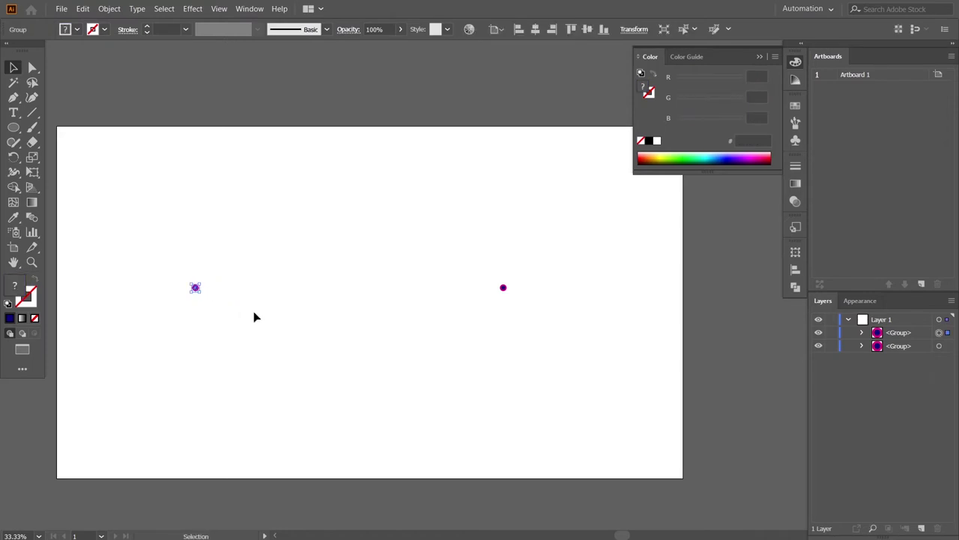
{"action": "left_click", "coordinate": [196, 306]}
{"action": "left_click", "coordinate": [207, 295]}
Scale the left dot uniformly to 20%
{"action": "double_click", "coordinate": [32, 157]}
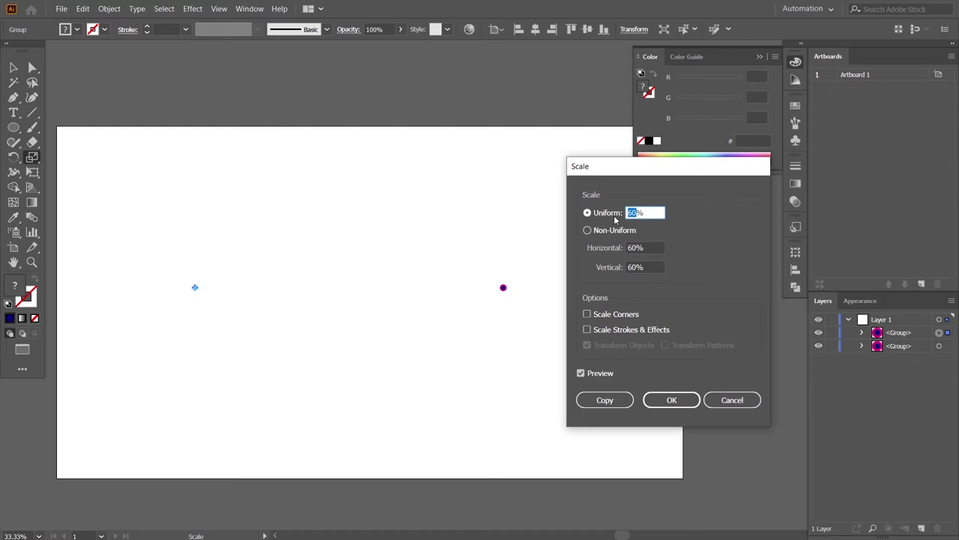
{"action": "type", "text": "20"}
{"action": "left_click", "coordinate": [671, 399]}
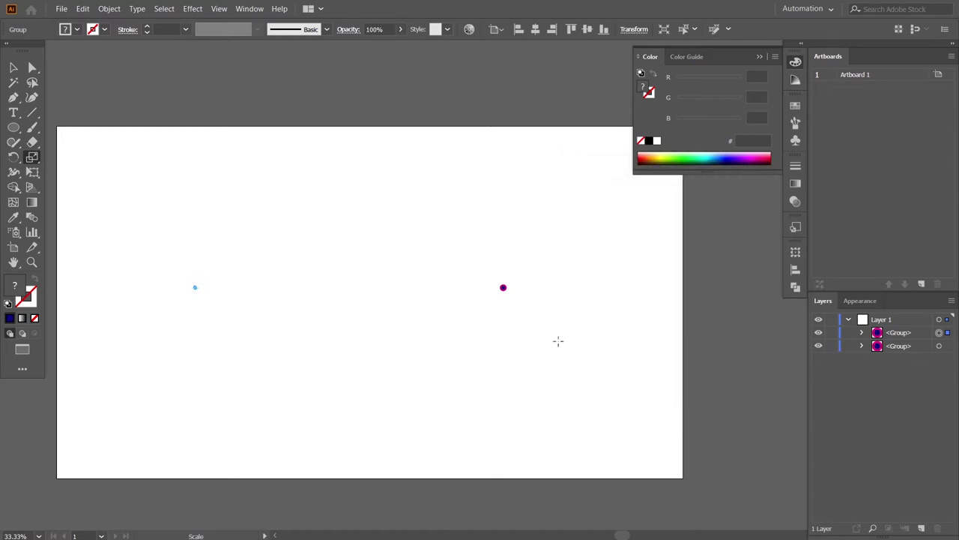
{"action": "left_click", "coordinate": [15, 71]}
{"action": "left_click_drag", "start_coordinate": [166, 257], "coordinate": [514, 342]}
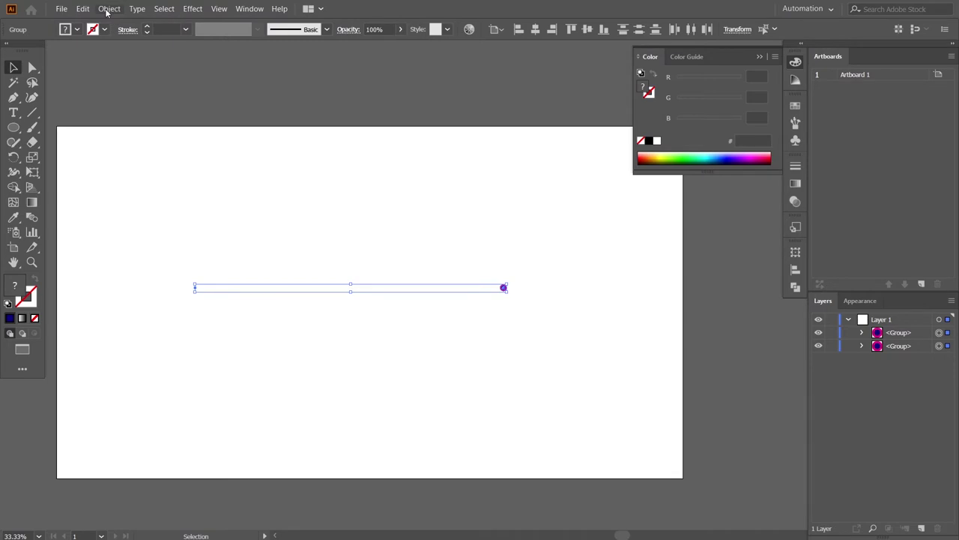
Blend the two dots and set the blend to Specified Distance of 33 px
{"action": "left_click", "coordinate": [108, 8]}
{"action": "mouse_move", "coordinate": [122, 304]}
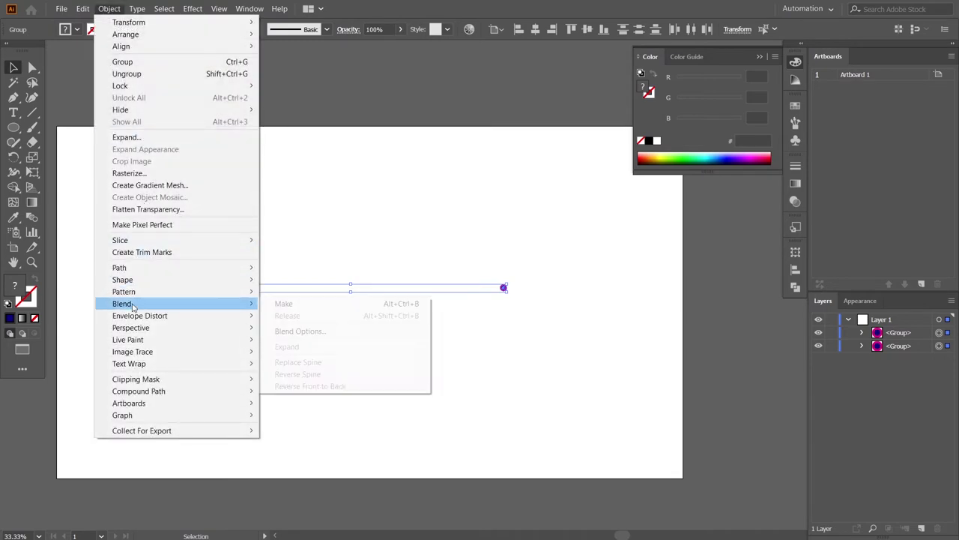
{"action": "left_click", "coordinate": [285, 303]}
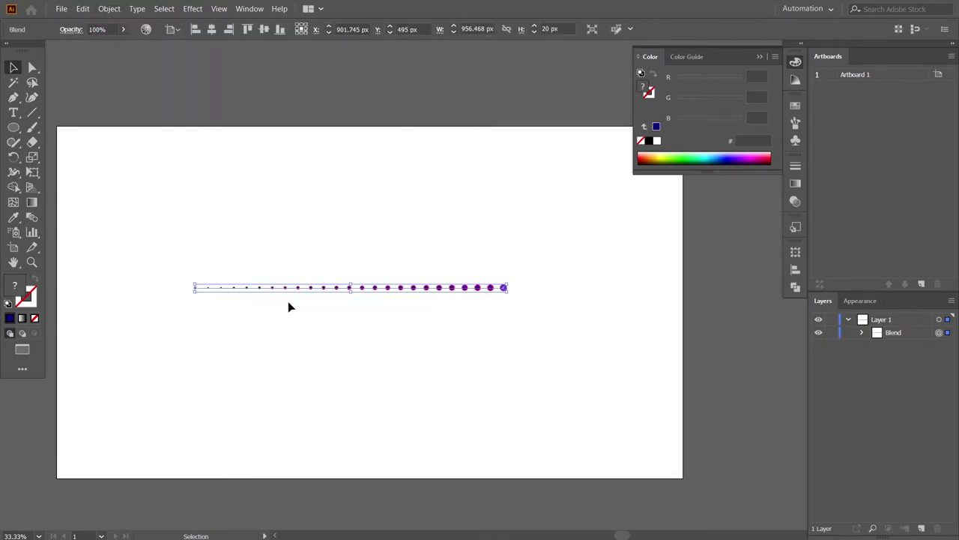
{"action": "left_click", "coordinate": [109, 9]}
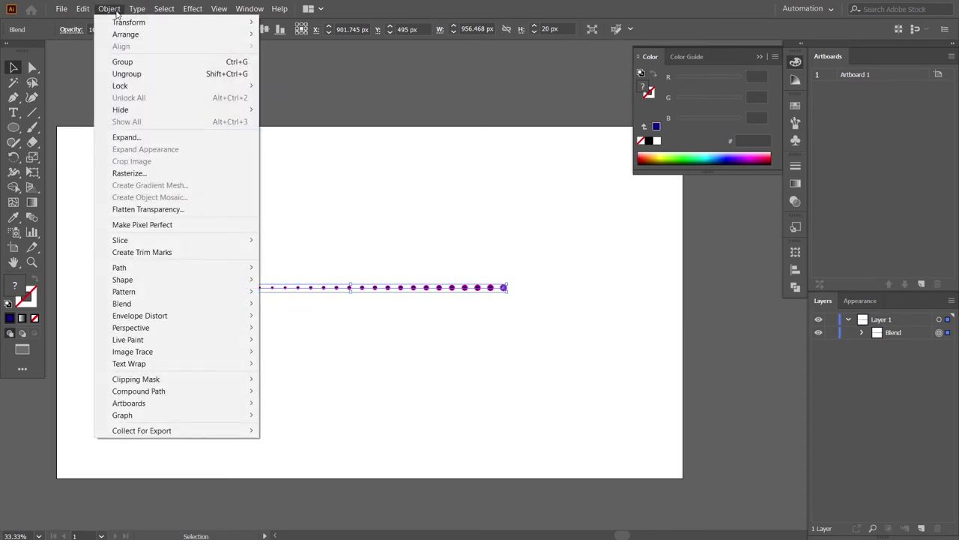
{"action": "mouse_move", "coordinate": [122, 303]}
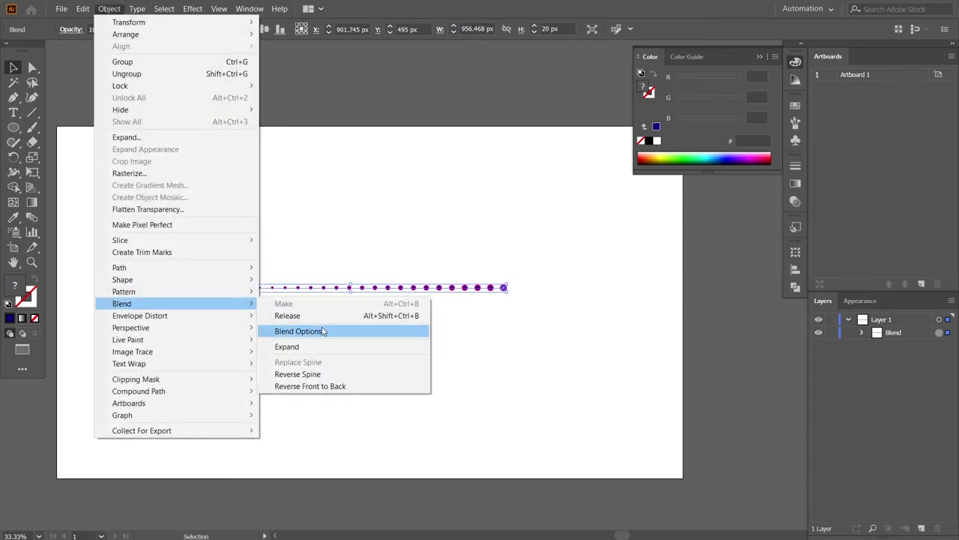
{"action": "left_click", "coordinate": [307, 332]}
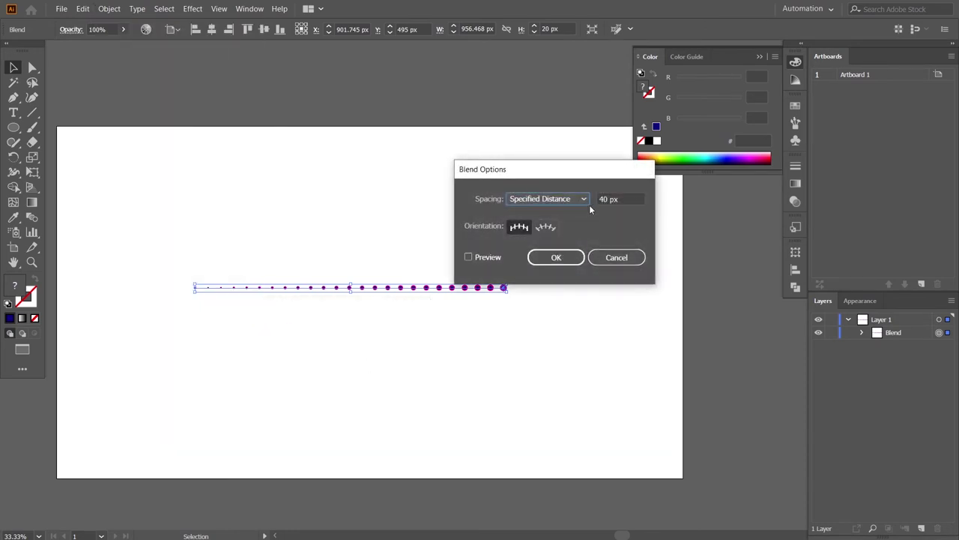
{"action": "left_click", "coordinate": [472, 257]}
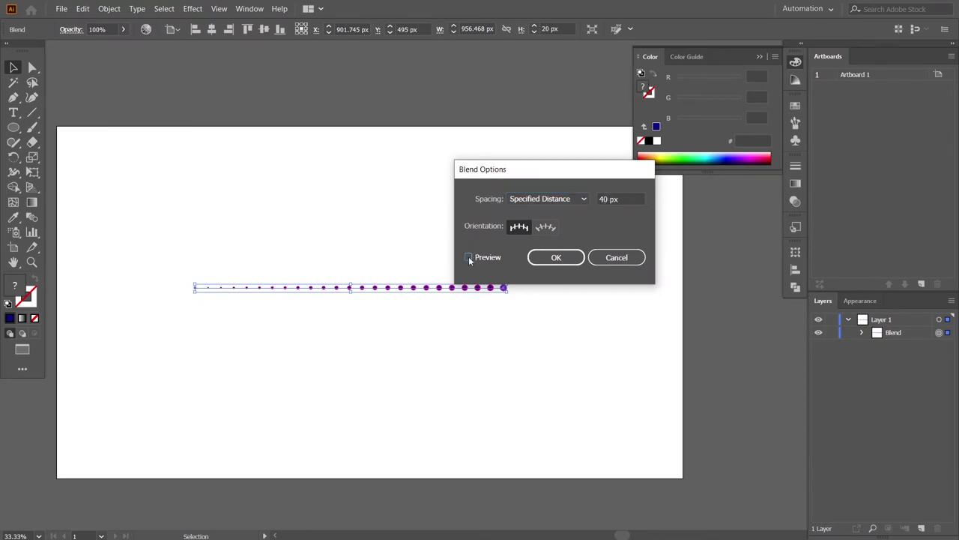
{"action": "double_click", "coordinate": [604, 198]}
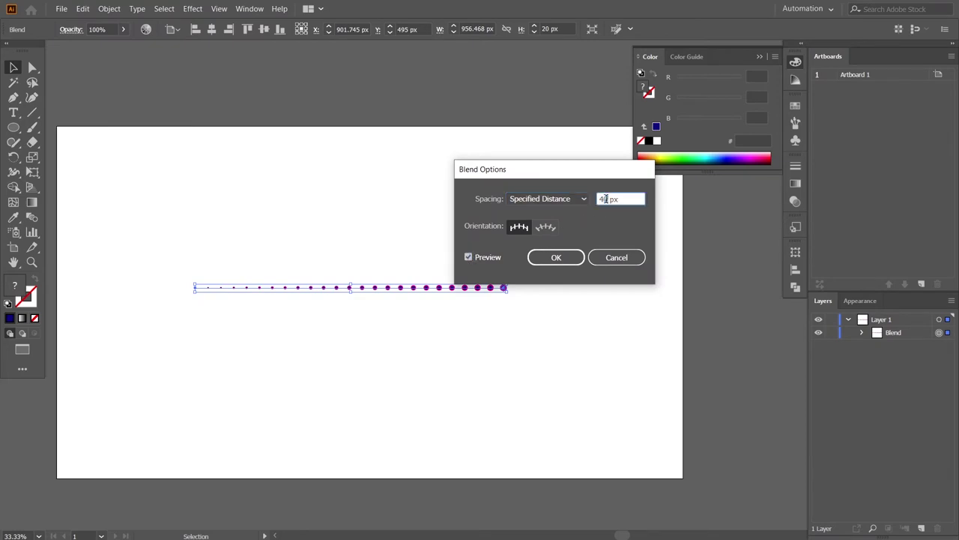
{"action": "key", "text": "Down"}
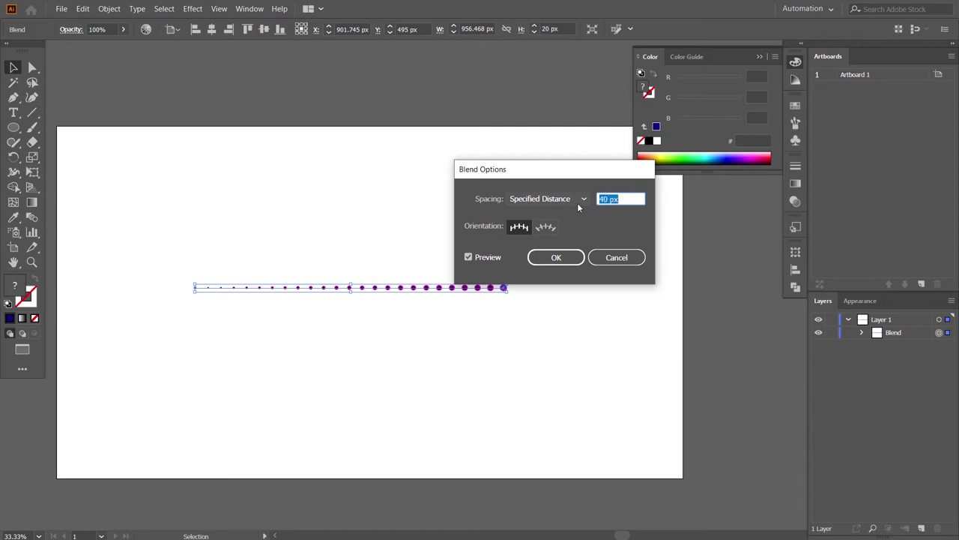
{"action": "key", "text": "Down"}
{"action": "key", "text": "Down"}
{"action": "key", "text": "Down"}
{"action": "key", "text": "Down"}
{"action": "key", "text": "Down"}
{"action": "key", "text": "Down"}
{"action": "key", "text": "Down"}
{"action": "left_click", "coordinate": [568, 259]}
{"action": "left_click", "coordinate": [568, 264]}
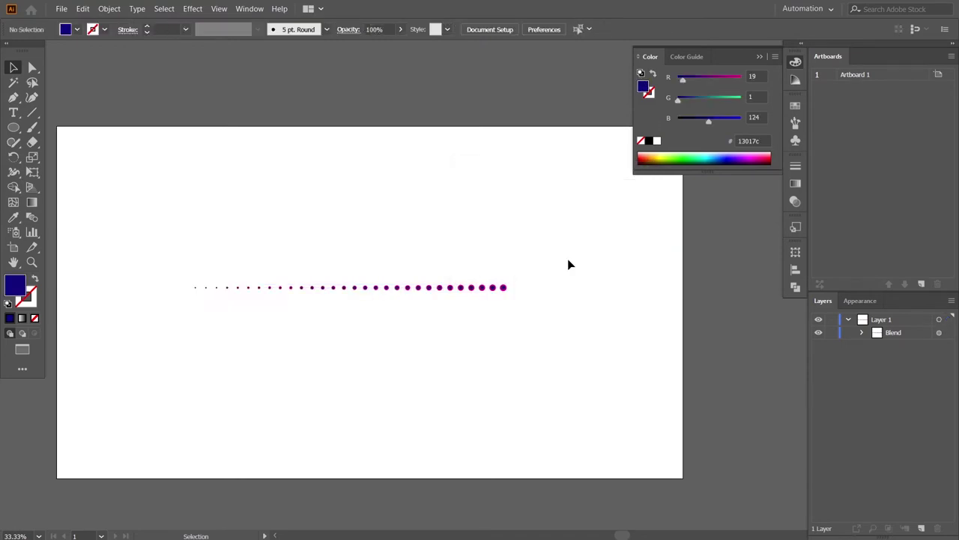
Draw a 1000 × 1000 px circle
{"action": "left_click", "coordinate": [14, 127]}
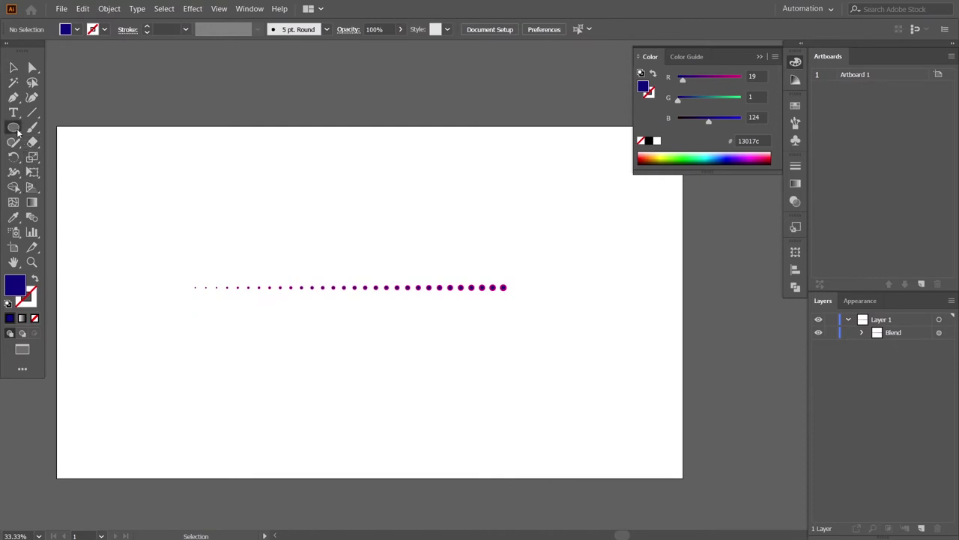
{"action": "left_click", "coordinate": [537, 278]}
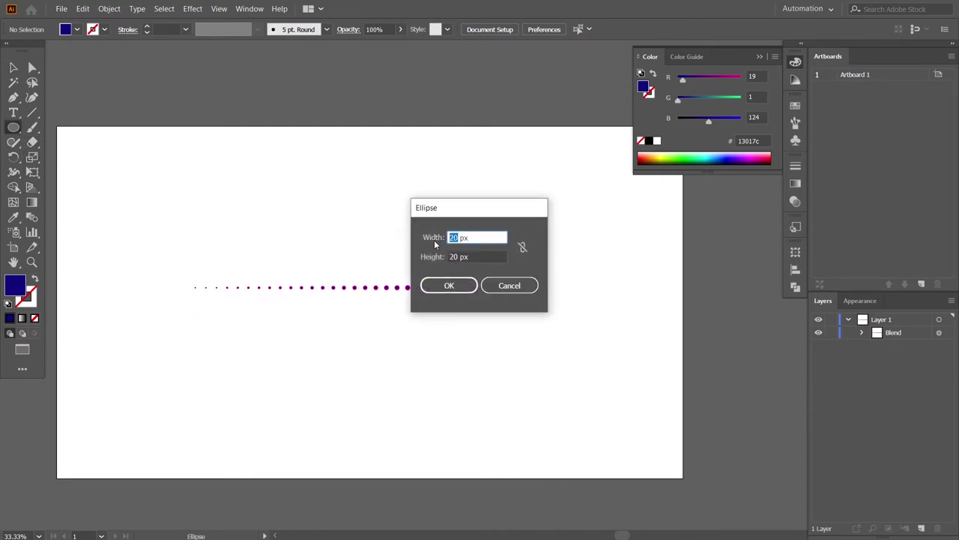
{"action": "type", "text": "1000"}
{"action": "left_click", "coordinate": [457, 256]}
{"action": "type", "text": "10"}
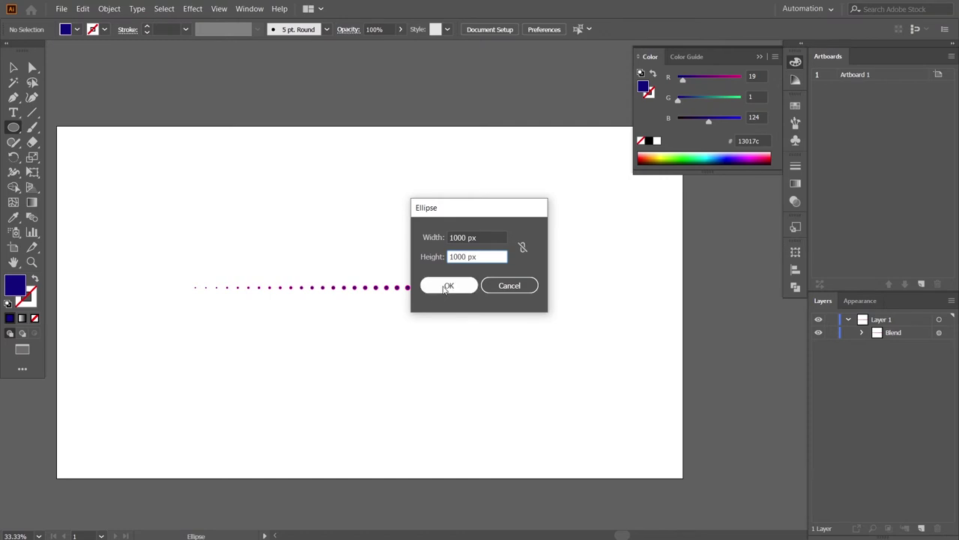
{"action": "left_click", "coordinate": [444, 287]}
Turn the circle into a navy outline with no fill, centred on the artboard
{"action": "left_click", "coordinate": [13, 67]}
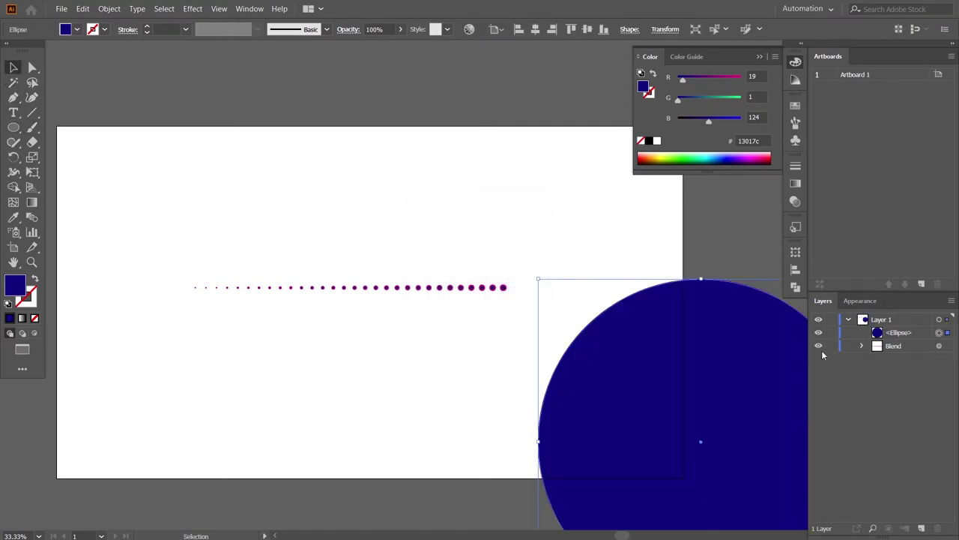
{"action": "left_click", "coordinate": [35, 278]}
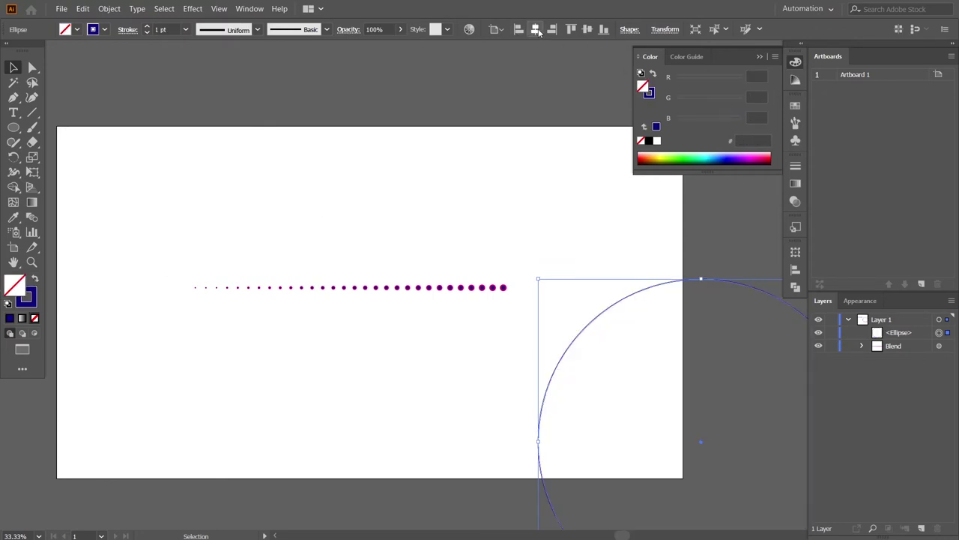
{"action": "left_click", "coordinate": [535, 30]}
{"action": "left_click", "coordinate": [588, 30]}
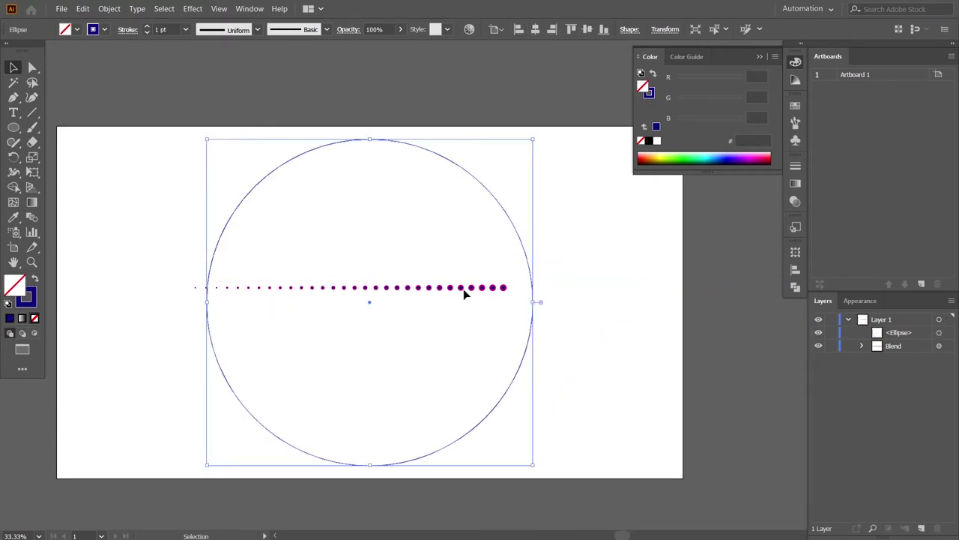
{"action": "left_click", "coordinate": [188, 261]}
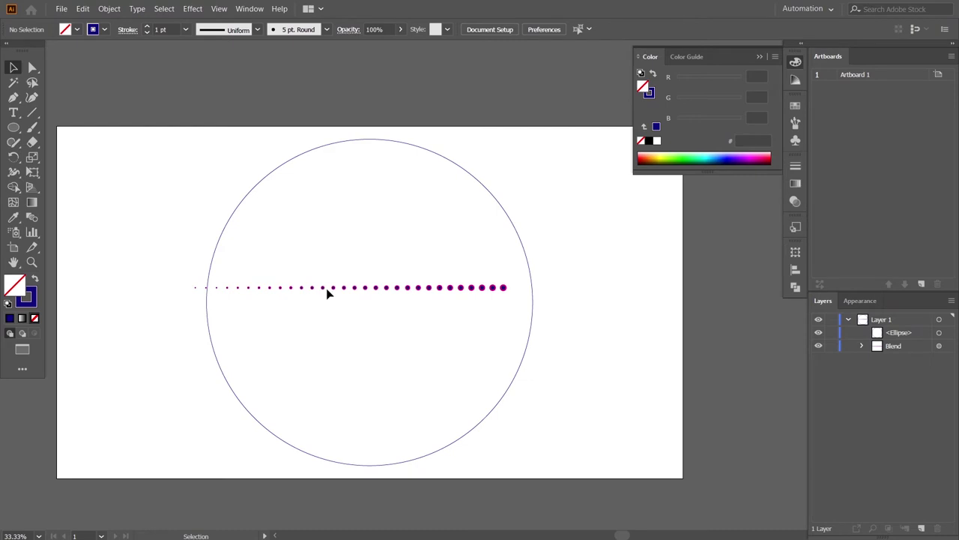
Stretch the dot blend to about 1348 px wide, past the circle's right edge
{"action": "left_click", "coordinate": [205, 288]}
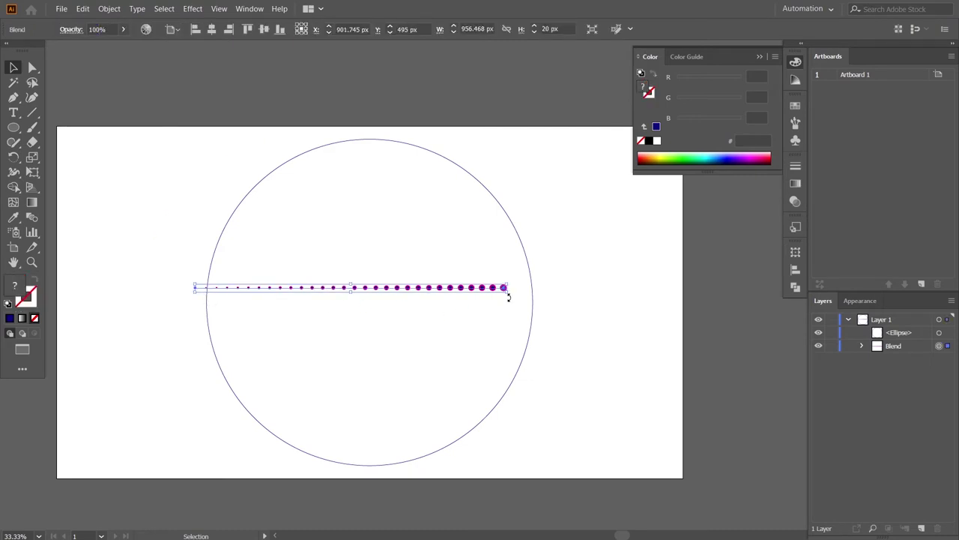
{"action": "left_click_drag", "start_coordinate": [508, 295], "coordinate": [575, 301]}
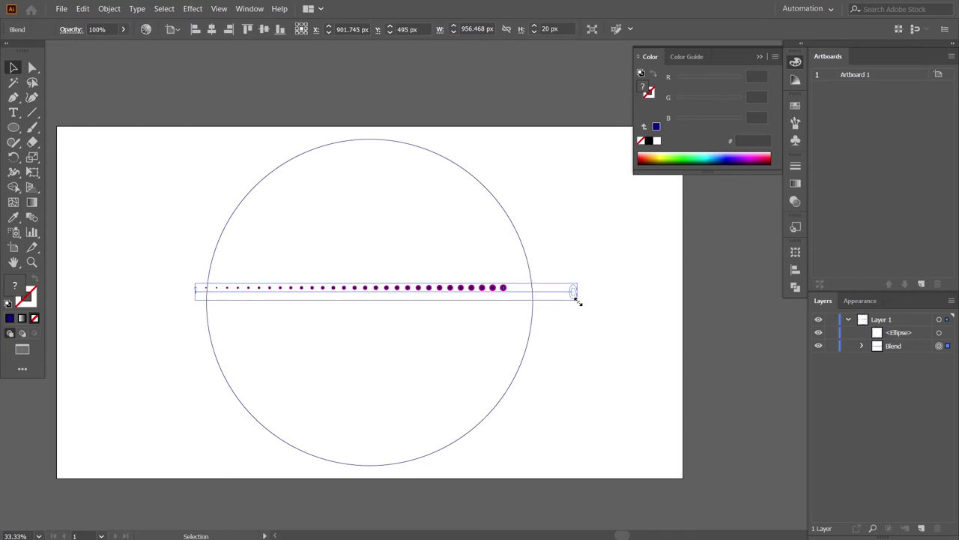
{"action": "left_click_drag", "start_coordinate": [574, 300], "coordinate": [635, 300]}
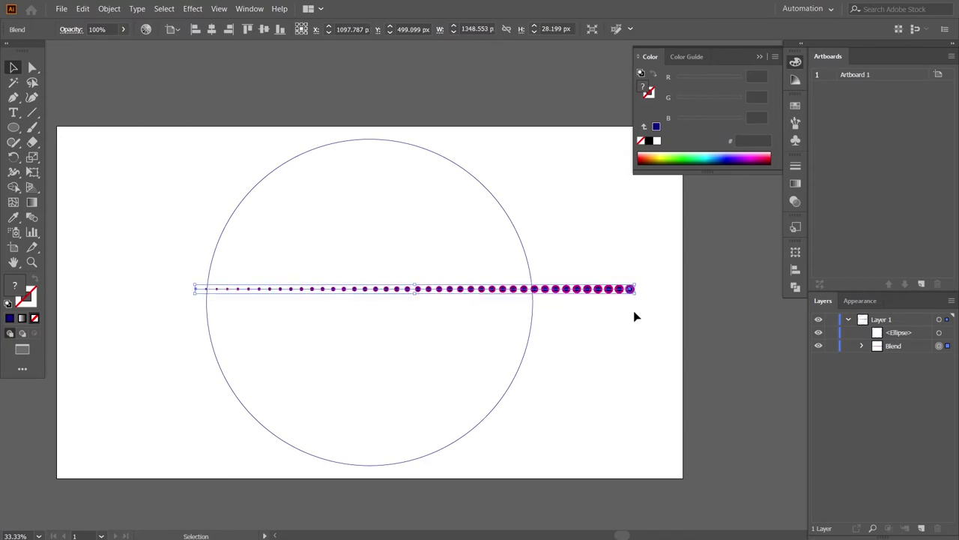
{"action": "left_click", "coordinate": [605, 349]}
{"action": "left_click_drag", "start_coordinate": [190, 215], "coordinate": [413, 325]}
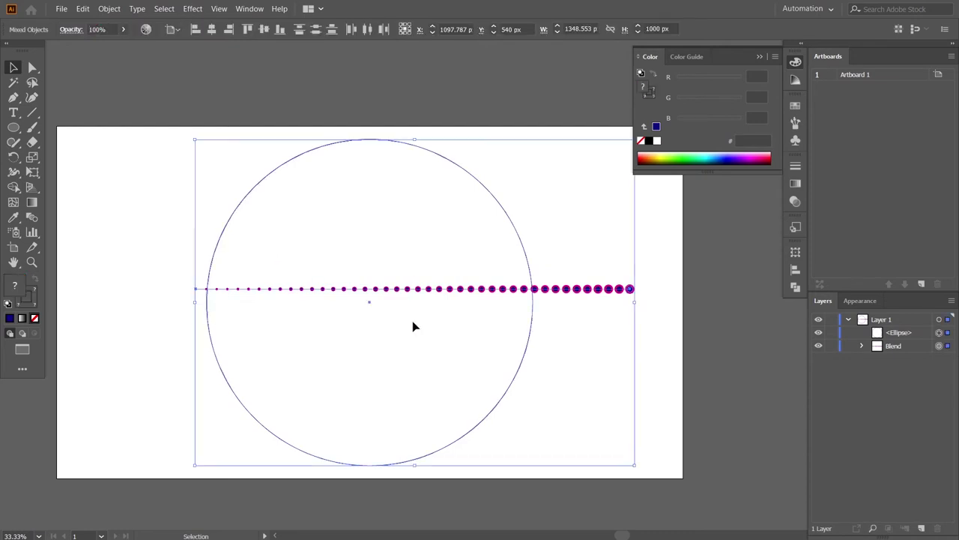
Replace the blend's spine with the circle so the dots wrap around its outline
{"action": "left_click", "coordinate": [108, 8]}
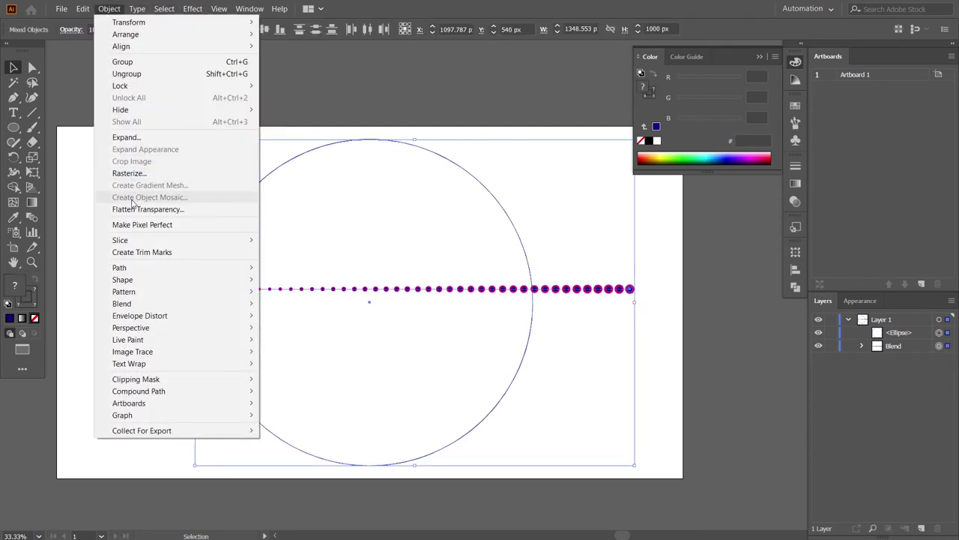
{"action": "mouse_move", "coordinate": [121, 304]}
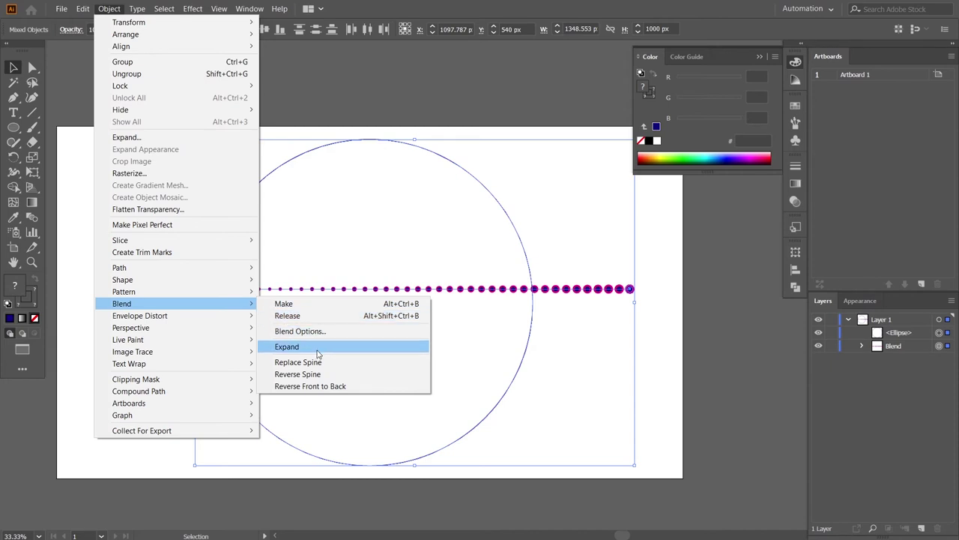
{"action": "left_click", "coordinate": [310, 365]}
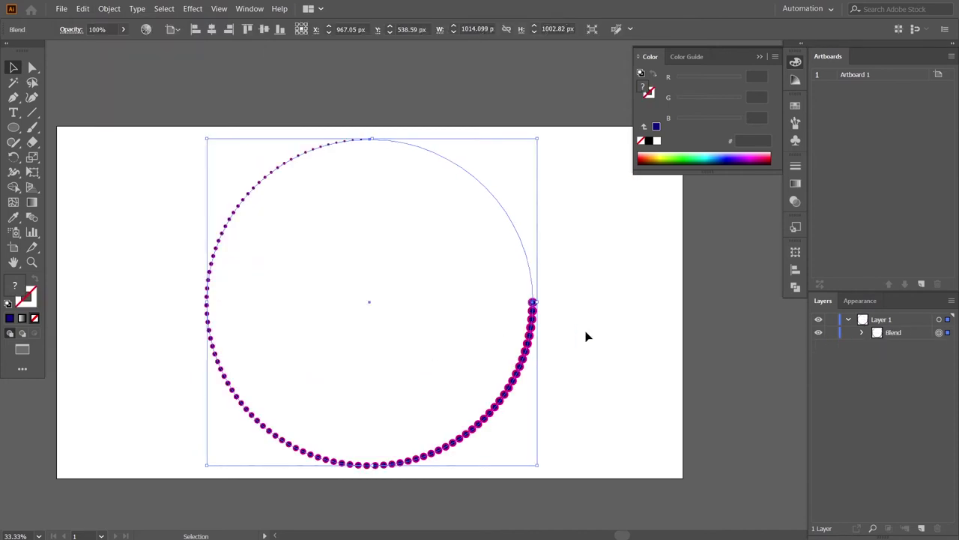
{"action": "double_click", "coordinate": [32, 216]}
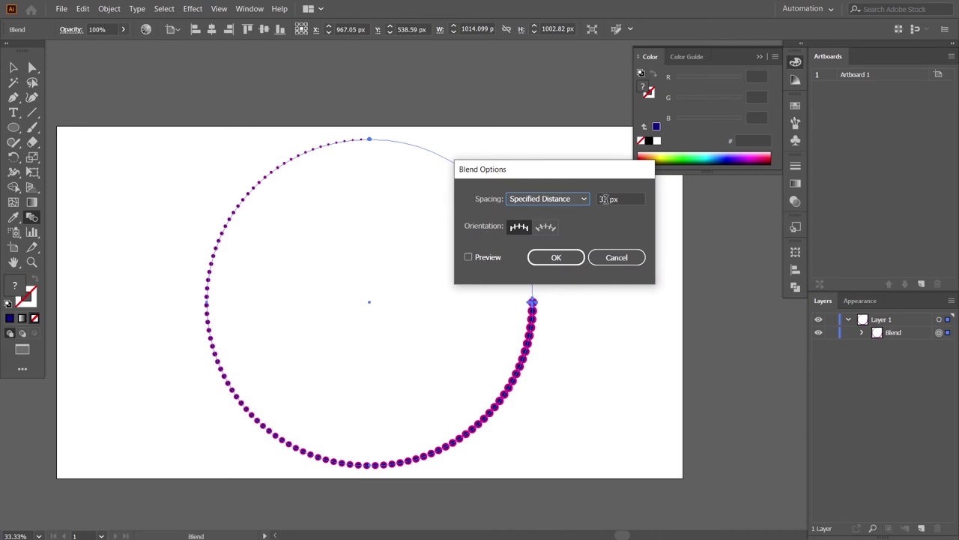
Set the blend's specified spacing to 52 px with Preview on
{"action": "left_click", "coordinate": [469, 257]}
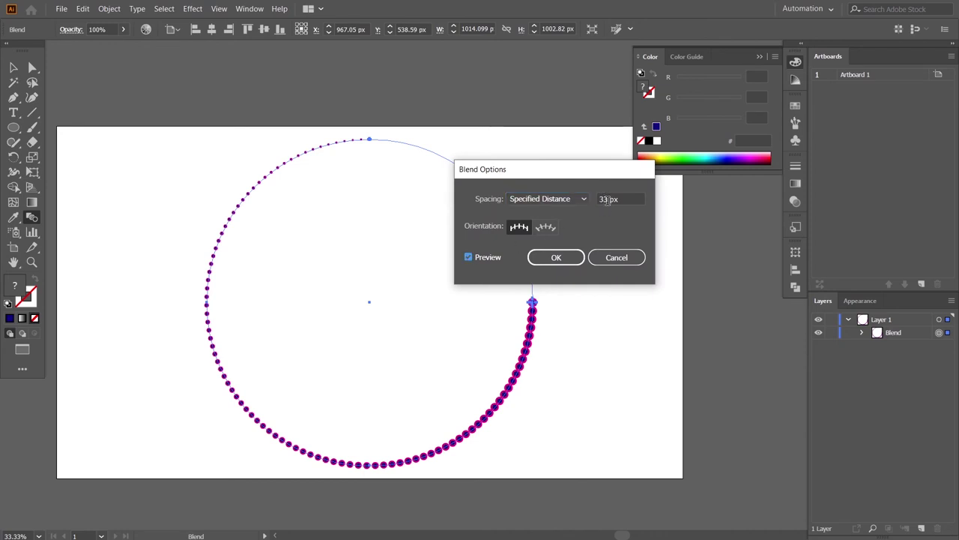
{"action": "key", "text": "Tab"}
{"action": "key", "text": "Down"}
{"action": "key", "text": "Down"}
{"action": "key", "text": "Up"}
{"action": "key", "text": "Up"}
{"action": "key", "text": "Up"}
{"action": "key", "text": "Up"}
{"action": "key", "text": "Up"}
{"action": "key", "text": "Up"}
{"action": "key", "text": "Up"}
{"action": "key", "text": "Up"}
{"action": "key", "text": "Up"}
{"action": "key", "text": "Up"}
{"action": "key", "text": "Up"}
{"action": "key", "text": "Up"}
{"action": "key", "text": "Up"}
{"action": "key", "text": "Up"}
{"action": "key", "text": "Up"}
{"action": "key", "text": "Up"}
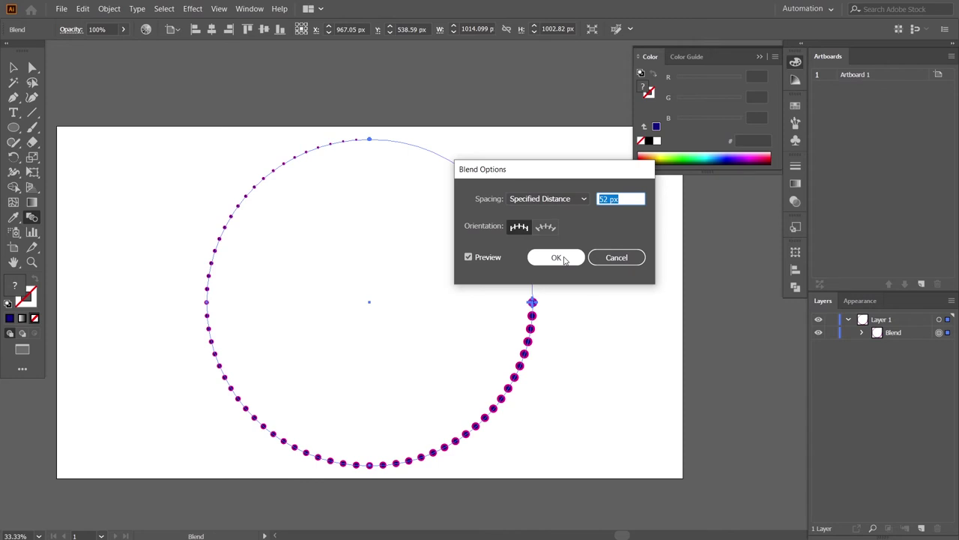
{"action": "left_click", "coordinate": [565, 259]}
Select the dot ring and open the Effect menu
{"action": "left_click", "coordinate": [13, 67]}
{"action": "left_click", "coordinate": [572, 312]}
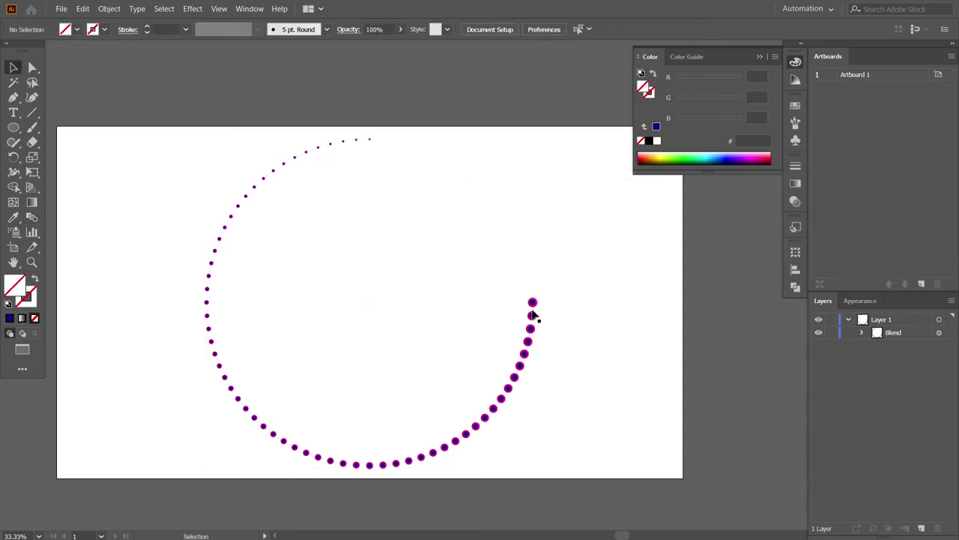
{"action": "left_click", "coordinate": [535, 317]}
{"action": "left_click", "coordinate": [193, 8]}
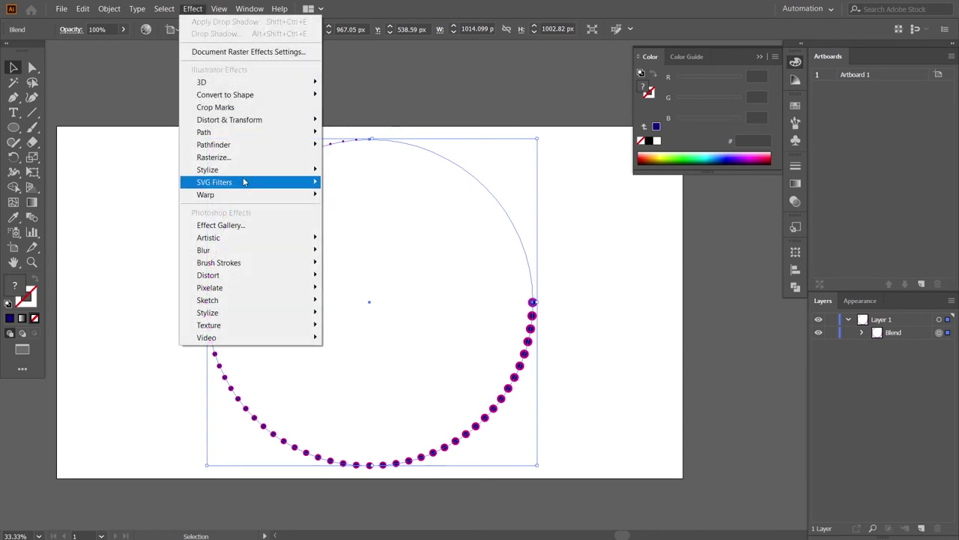
{"action": "mouse_move", "coordinate": [230, 119]}
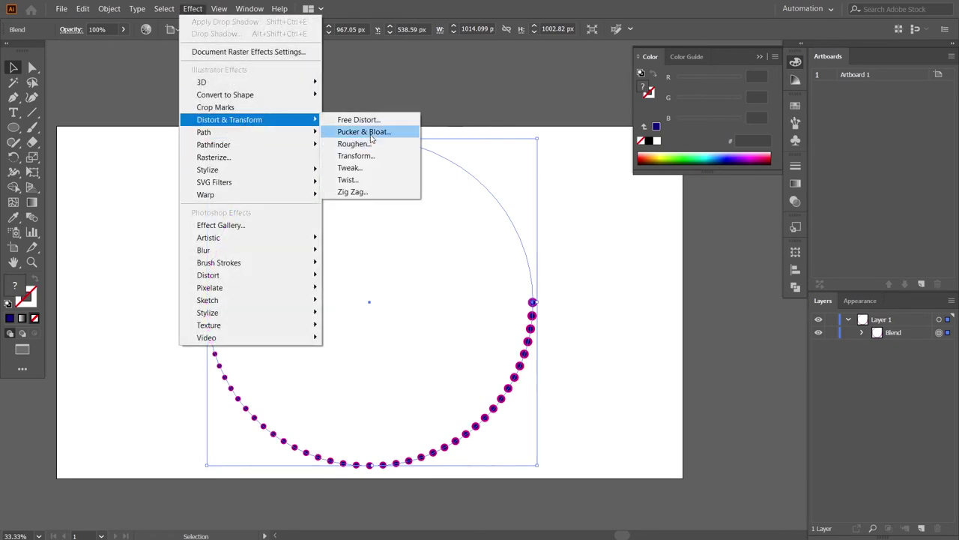
Add a Transform effect to the dot ring with preview on, 30 copies, and 90%/90% scale
{"action": "left_click", "coordinate": [356, 155]}
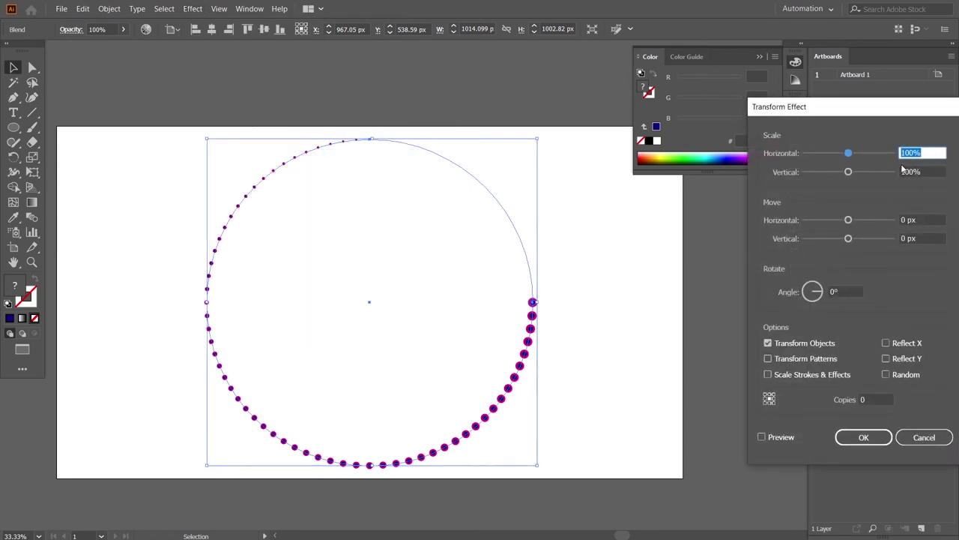
{"action": "left_click", "coordinate": [762, 438]}
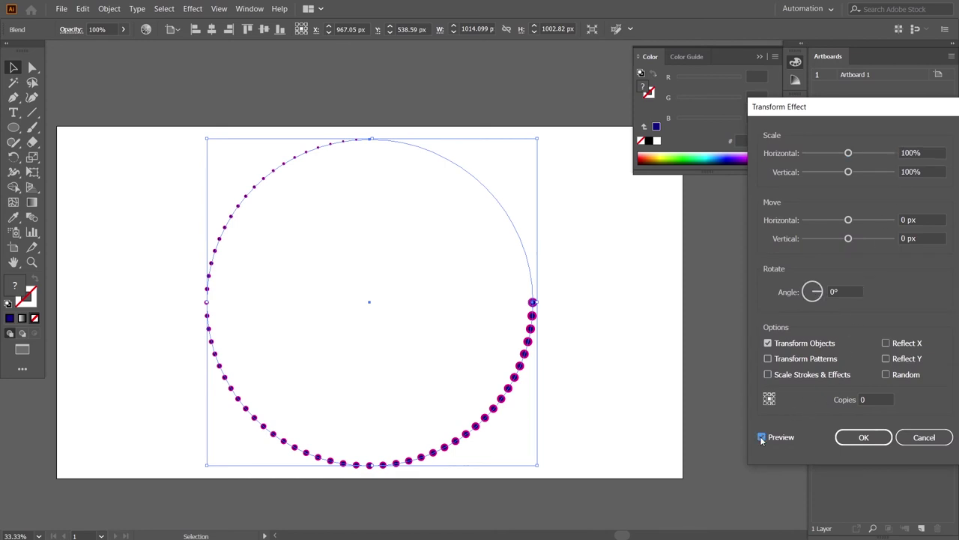
{"action": "double_click", "coordinate": [867, 399]}
{"action": "type", "text": "3"}
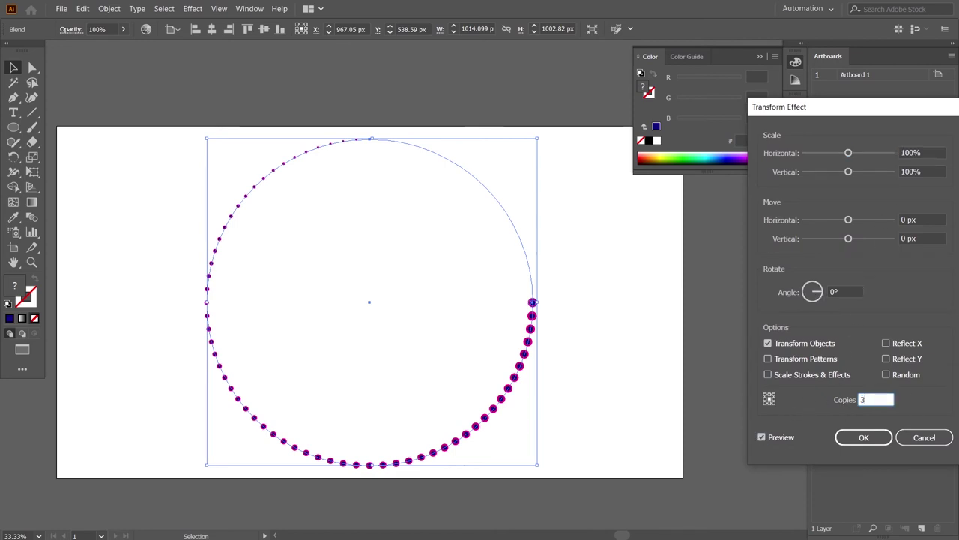
{"action": "left_click", "coordinate": [900, 154]}
{"action": "type", "text": "90"}
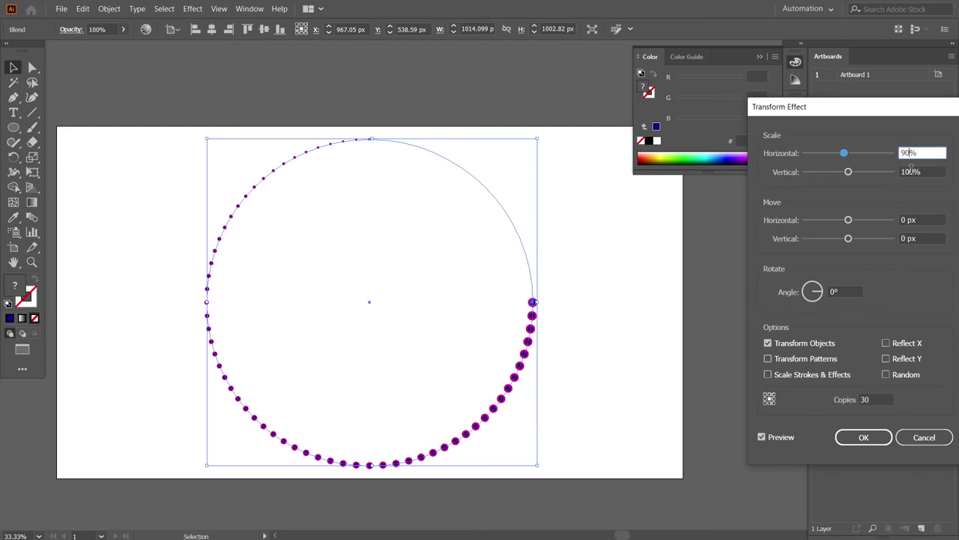
{"action": "key", "text": "Tab"}
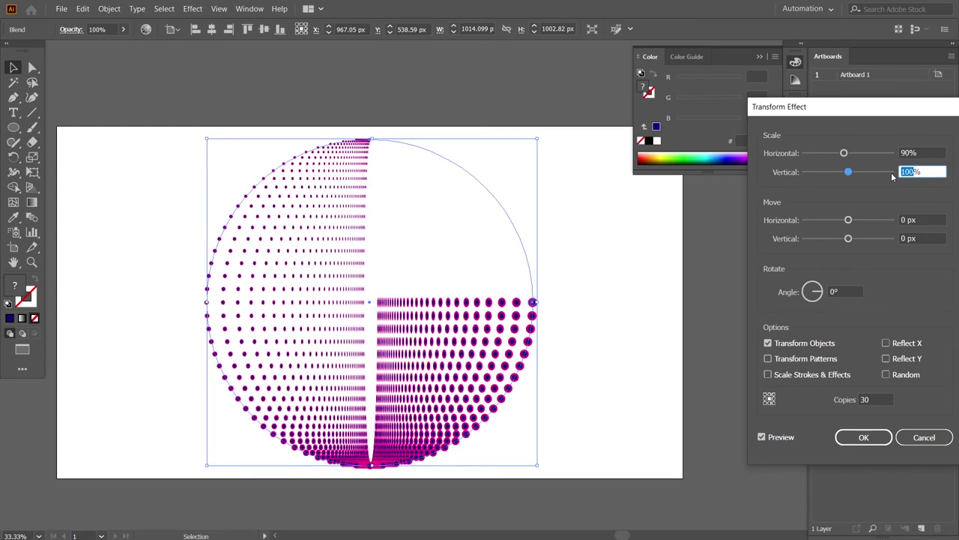
{"action": "type", "text": "9"}
Lower each copy's rotation angle to -30° and apply the repeated transform
{"action": "left_click", "coordinate": [812, 293]}
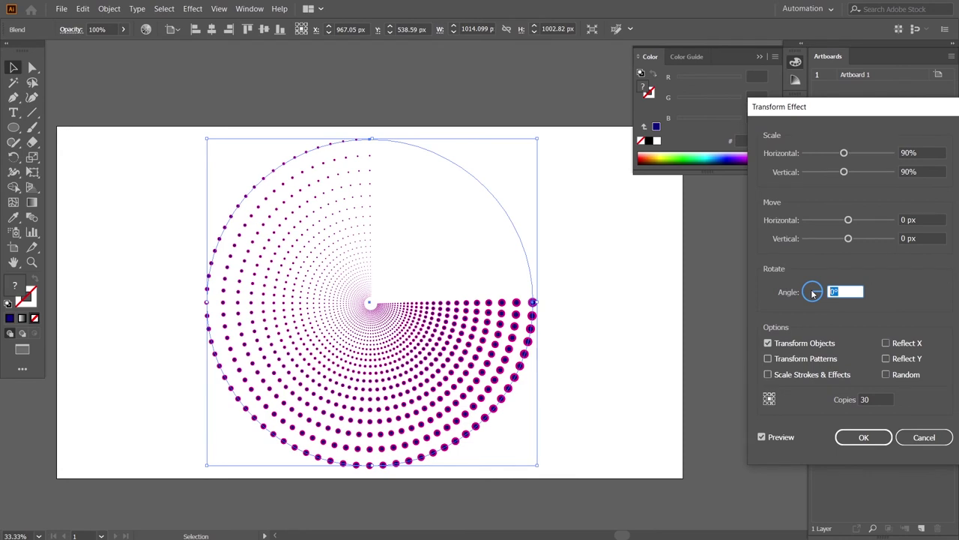
{"action": "key", "text": "Down"}
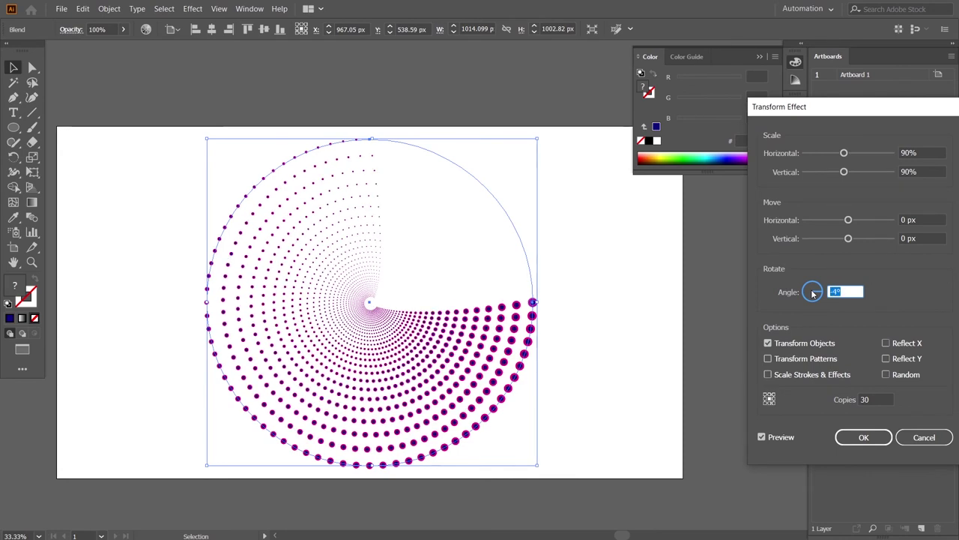
{"action": "key", "text": "Down"}
{"action": "key", "text": "Down"}
{"action": "key", "text": "Down"}
{"action": "key", "text": "Down"}
{"action": "key", "text": "Down"}
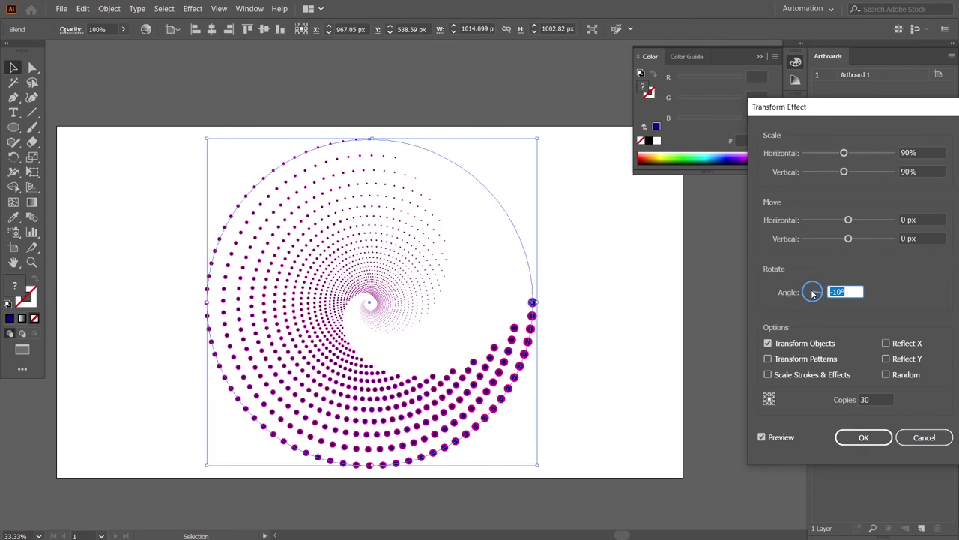
{"action": "key", "text": "Down"}
{"action": "key", "text": "Down"}
{"action": "key", "text": "Down"}
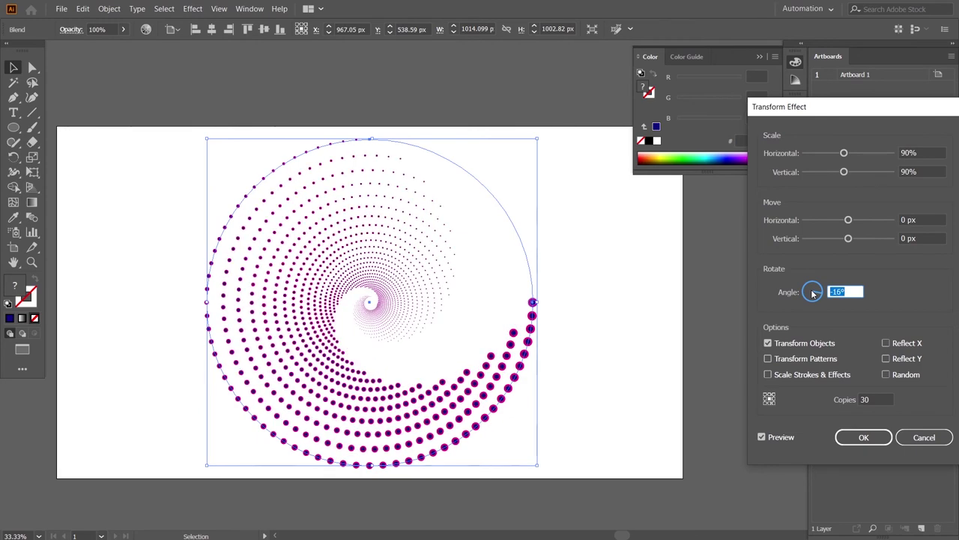
{"action": "key", "text": "Down"}
{"action": "key", "text": "Down"}
{"action": "key", "text": "Down"}
{"action": "key", "text": "Down"}
{"action": "key", "text": "Down"}
{"action": "key", "text": "Down"}
{"action": "key", "text": "Down"}
{"action": "key", "text": "Down"}
{"action": "key", "text": "Down"}
{"action": "key", "text": "Down"}
{"action": "key", "text": "Down"}
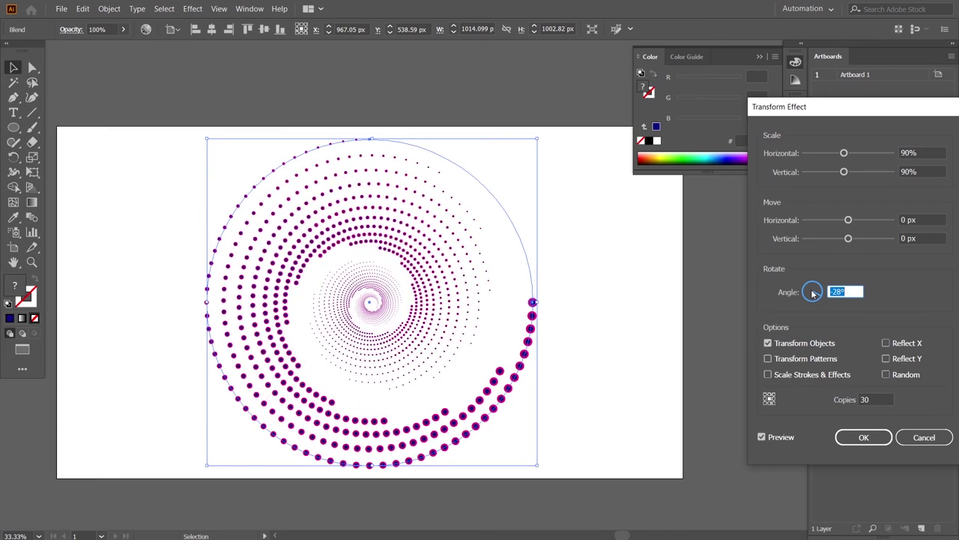
{"action": "key", "text": "Down"}
{"action": "key", "text": "Down"}
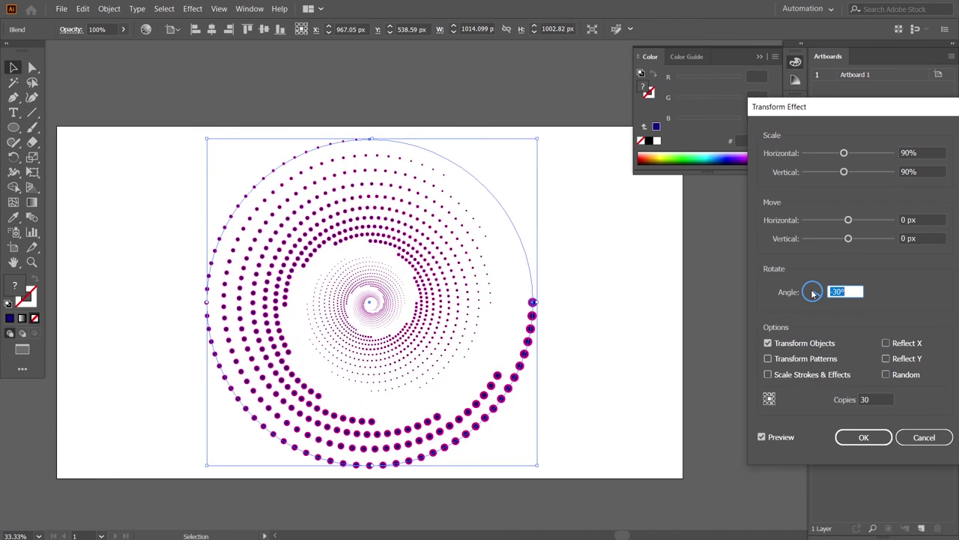
{"action": "left_click", "coordinate": [864, 437]}
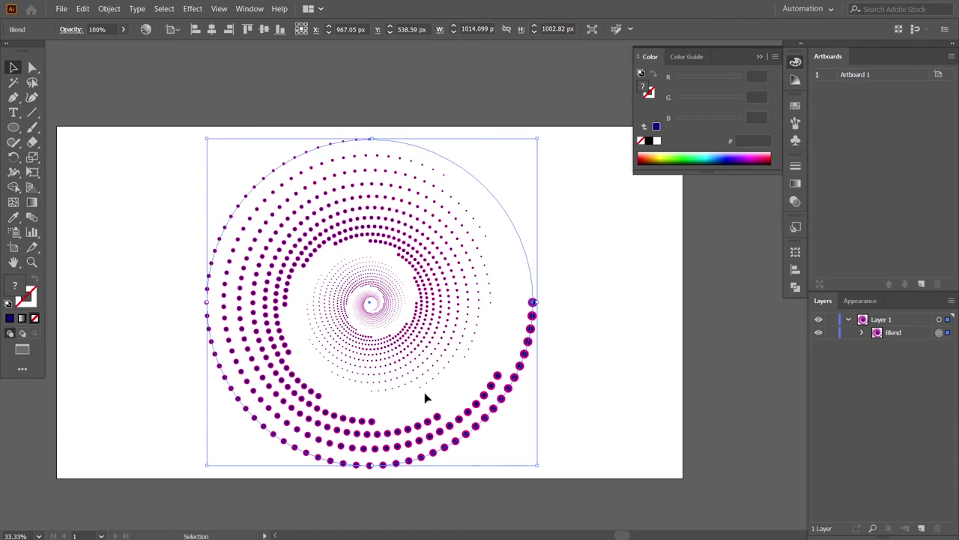
Deselect the spiral, set the zoom to 33.33%, recentre the artboard and collapse the Color panel
{"action": "left_click", "coordinate": [610, 302]}
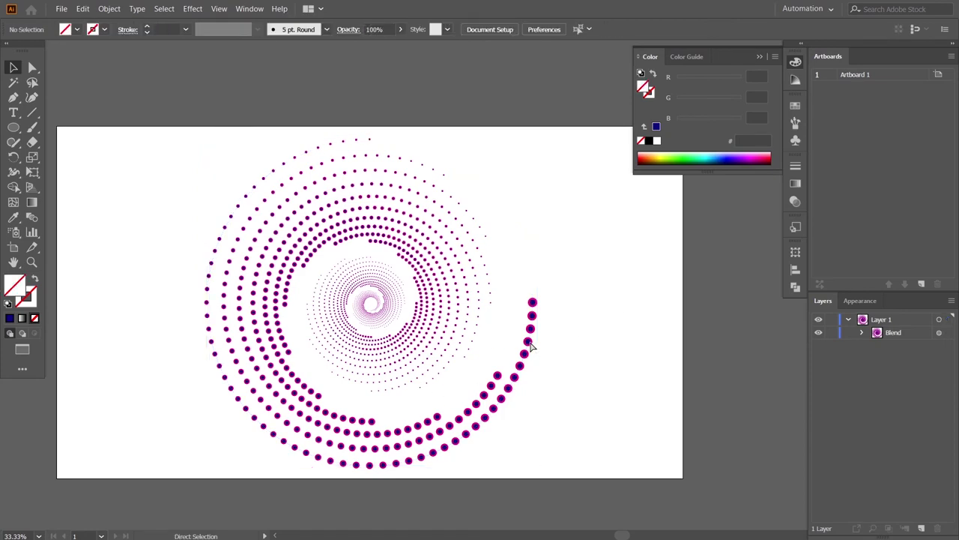
{"action": "key", "text": "ctrl+minus"}
{"action": "key", "text": "ctrl+minus"}
{"action": "key", "text": "ctrl+equal"}
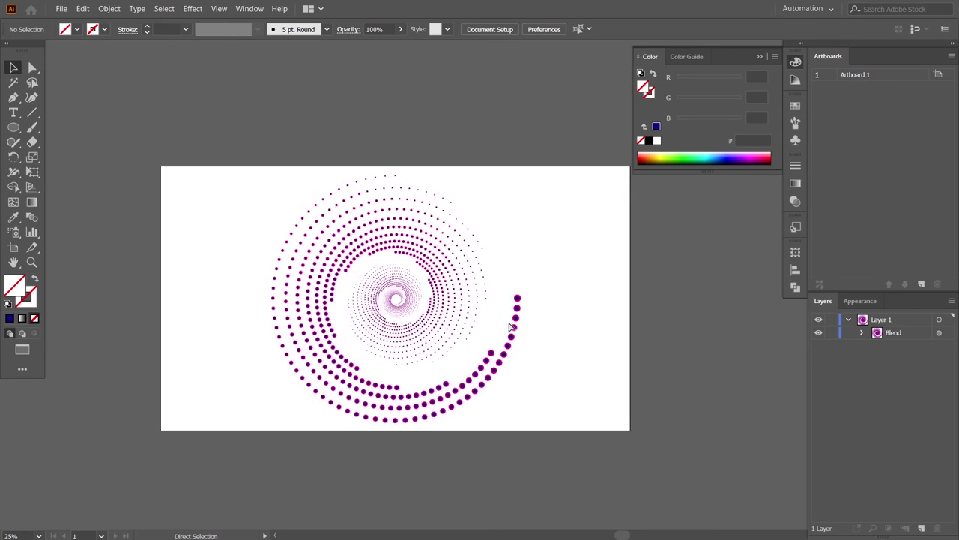
{"action": "key", "text": "ctrl+equal"}
{"action": "left_click_drag", "start_coordinate": [563, 364], "coordinate": [570, 360]}
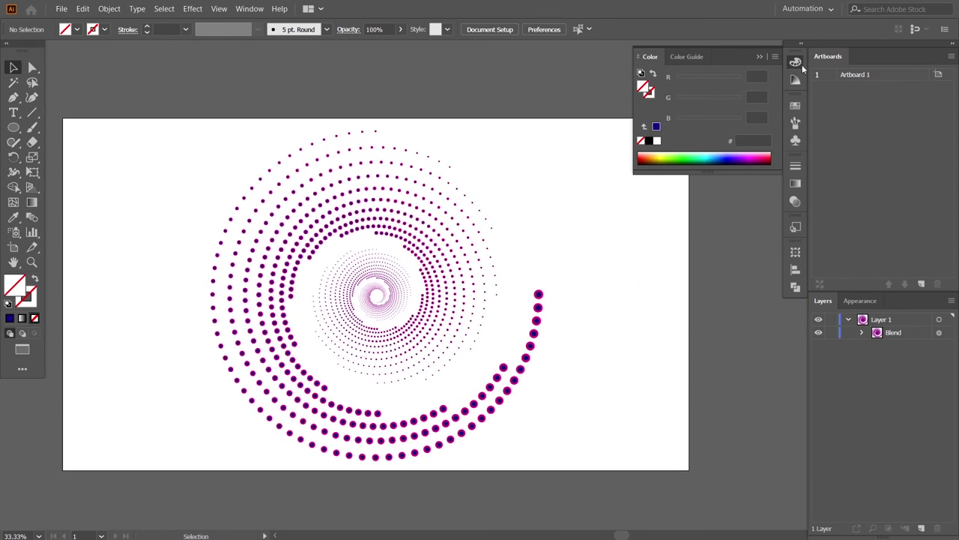
{"action": "left_click", "coordinate": [762, 57]}
Reselect the spiral blend and bring up the Rectangle tool's size dialog
{"action": "left_click", "coordinate": [536, 308]}
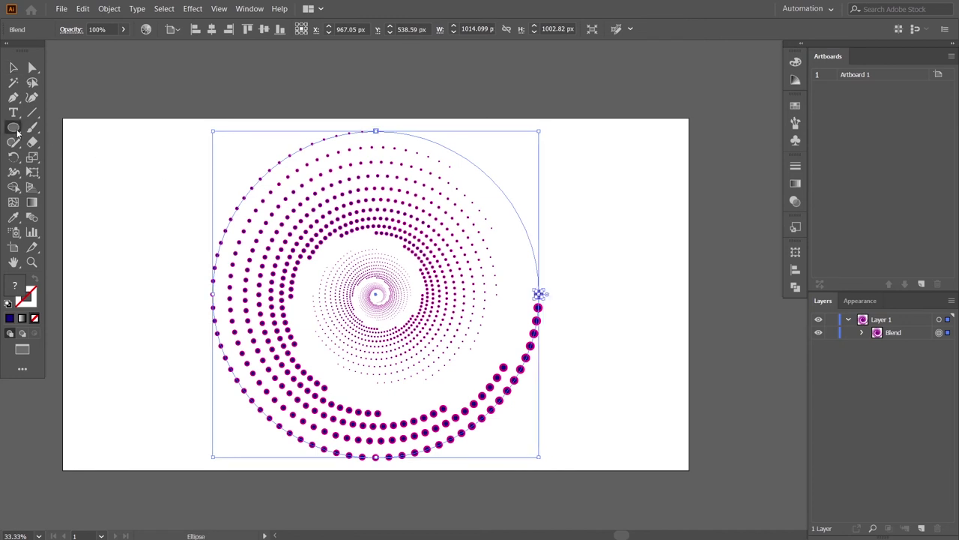
{"action": "left_click_drag", "start_coordinate": [13, 127], "coordinate": [64, 129]}
{"action": "left_click", "coordinate": [605, 250]}
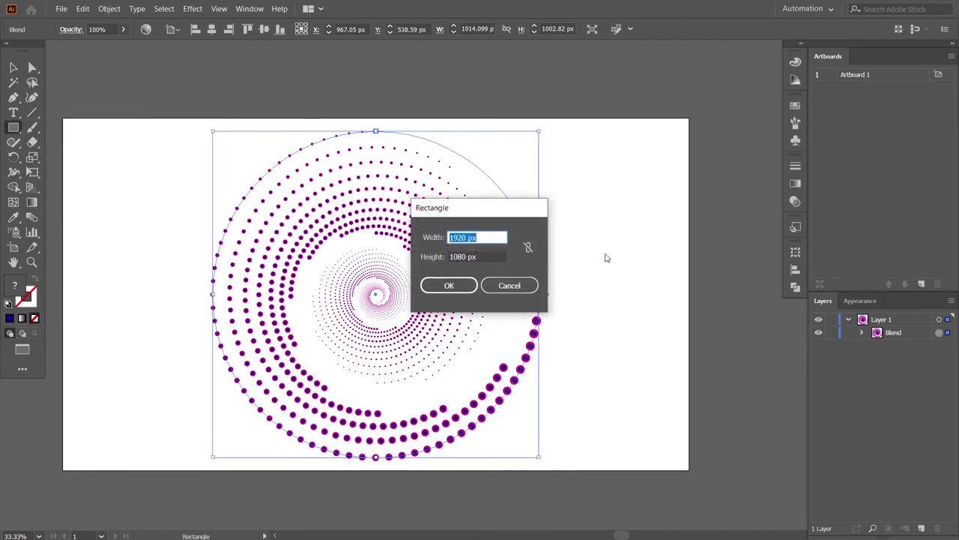
Create a 1920×1080 px rectangle centred on the artboard and fill it dark navy
{"action": "left_click", "coordinate": [461, 285]}
{"action": "left_click", "coordinate": [535, 29]}
{"action": "left_click", "coordinate": [588, 30]}
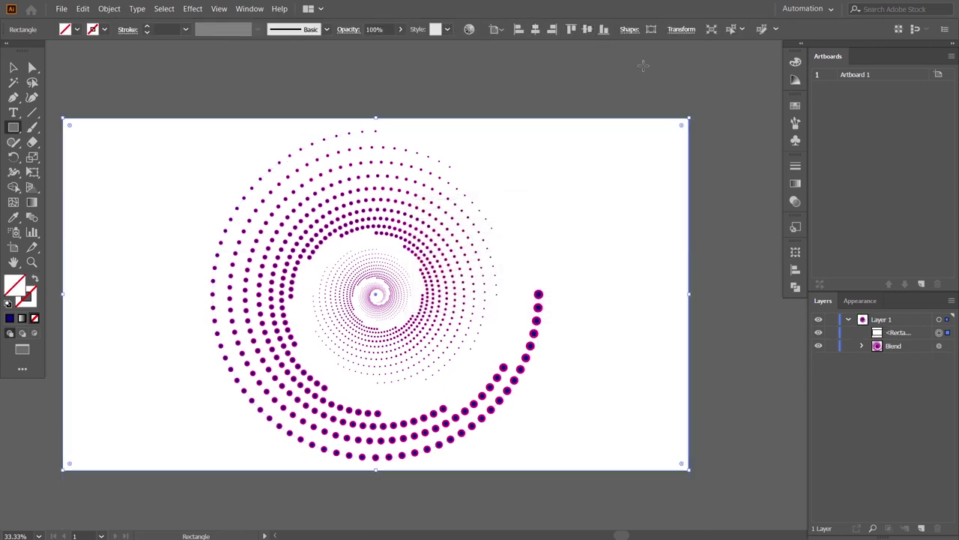
{"action": "left_click", "coordinate": [795, 105]}
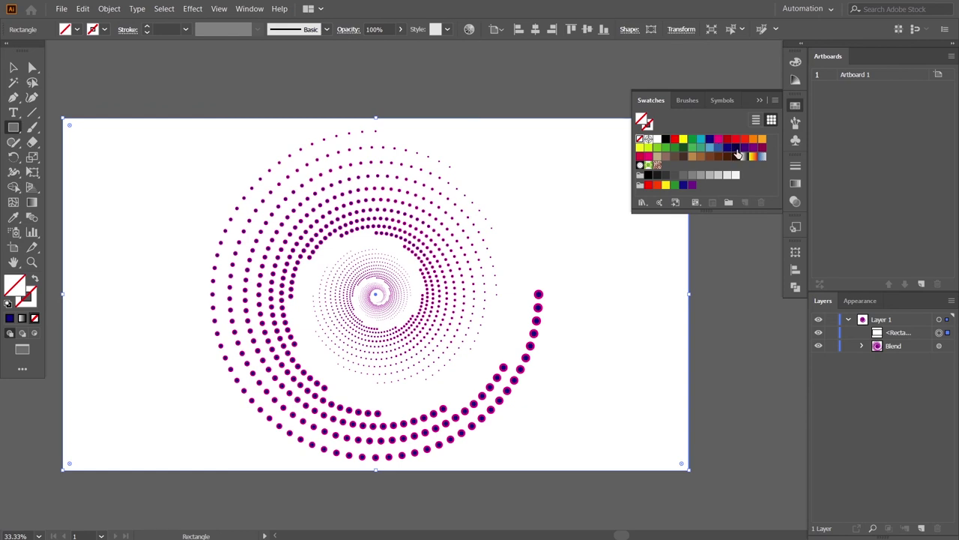
{"action": "left_click", "coordinate": [736, 148]}
{"action": "left_click", "coordinate": [760, 102]}
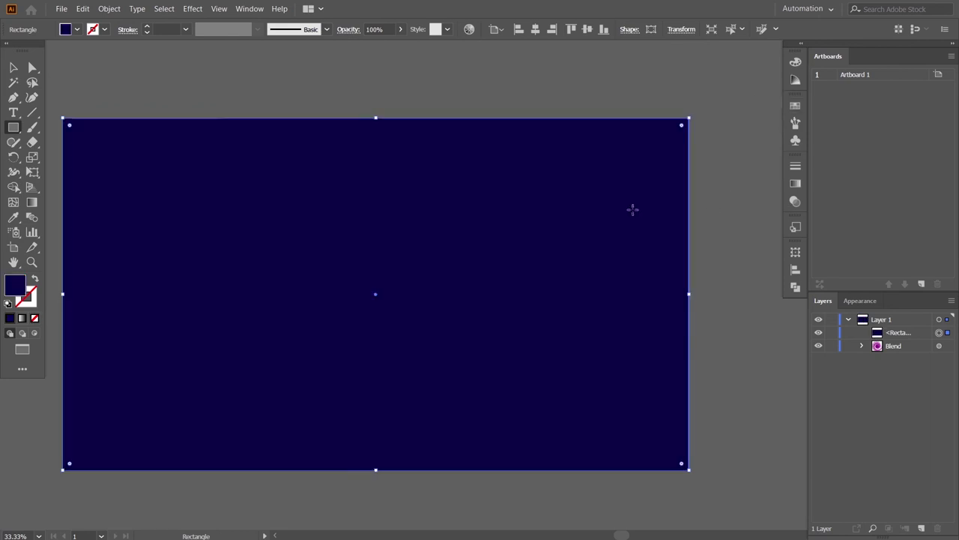
{"action": "left_click", "coordinate": [15, 67]}
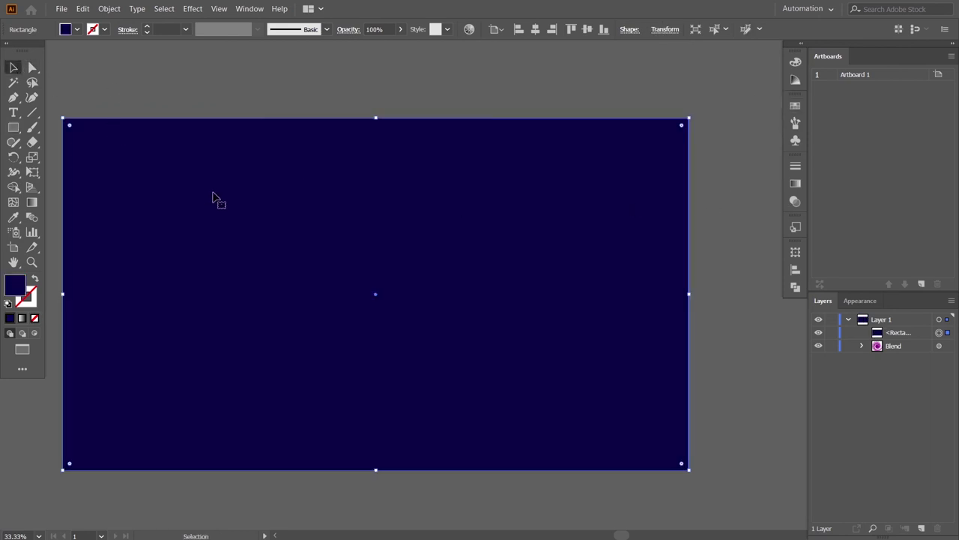
Send the navy rectangle behind the spiral, lock it in Layers, and reselect the spiral blend
{"action": "right_click", "coordinate": [212, 194]}
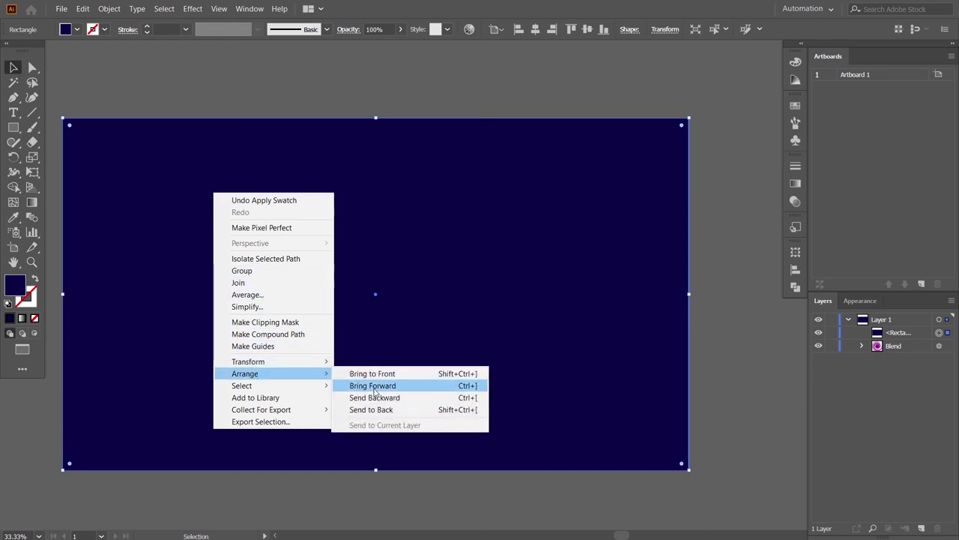
{"action": "left_click", "coordinate": [371, 409]}
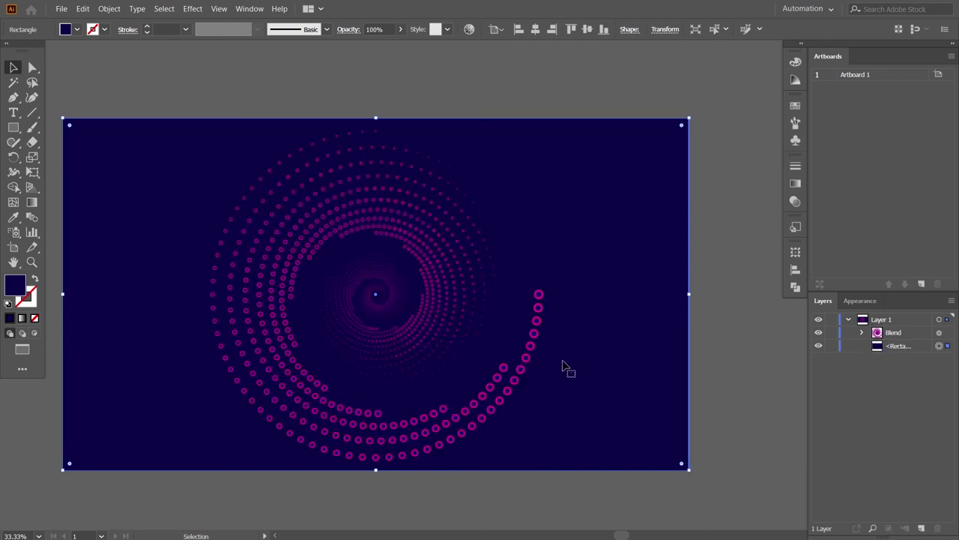
{"action": "left_click", "coordinate": [698, 343]}
{"action": "left_click", "coordinate": [649, 321]}
{"action": "left_click", "coordinate": [831, 346]}
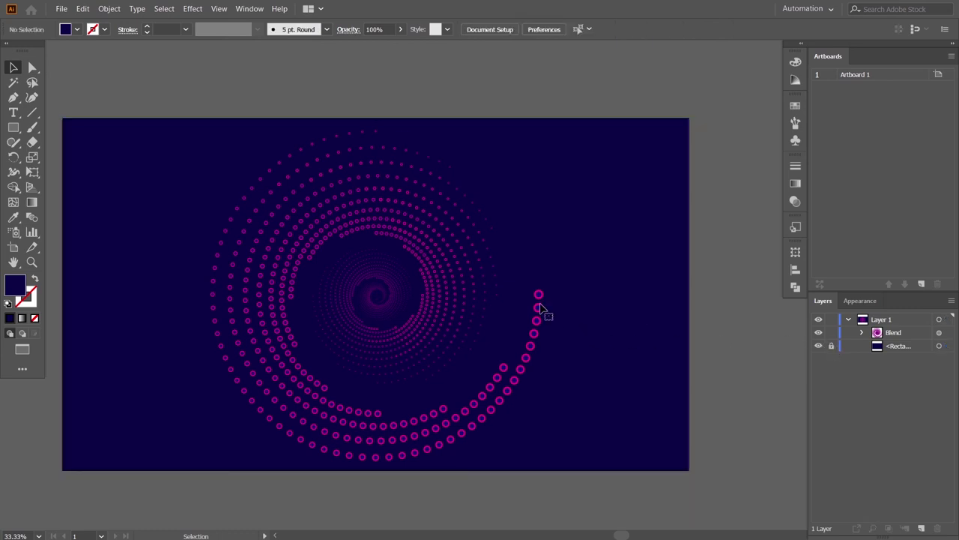
{"action": "left_click", "coordinate": [541, 311]}
{"action": "left_click", "coordinate": [192, 8]}
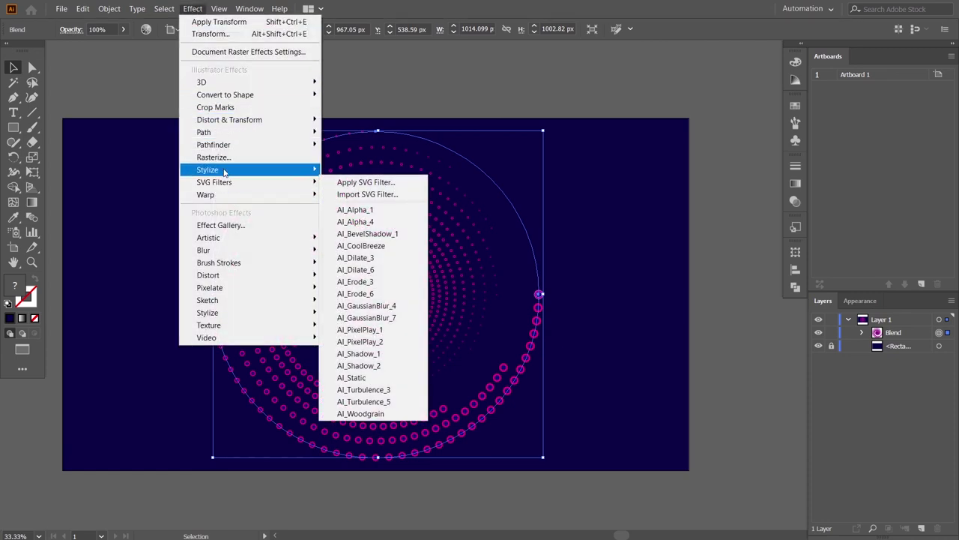
{"action": "mouse_move", "coordinate": [225, 169]}
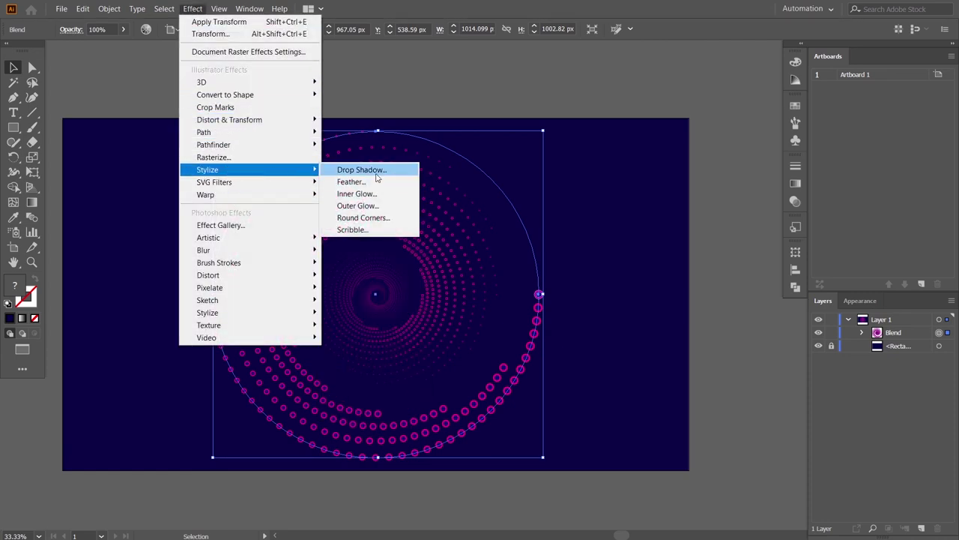
Give the spiral a Multiply 75% drop shadow with 7 px offsets and 5 px blur
{"action": "left_click", "coordinate": [375, 170]}
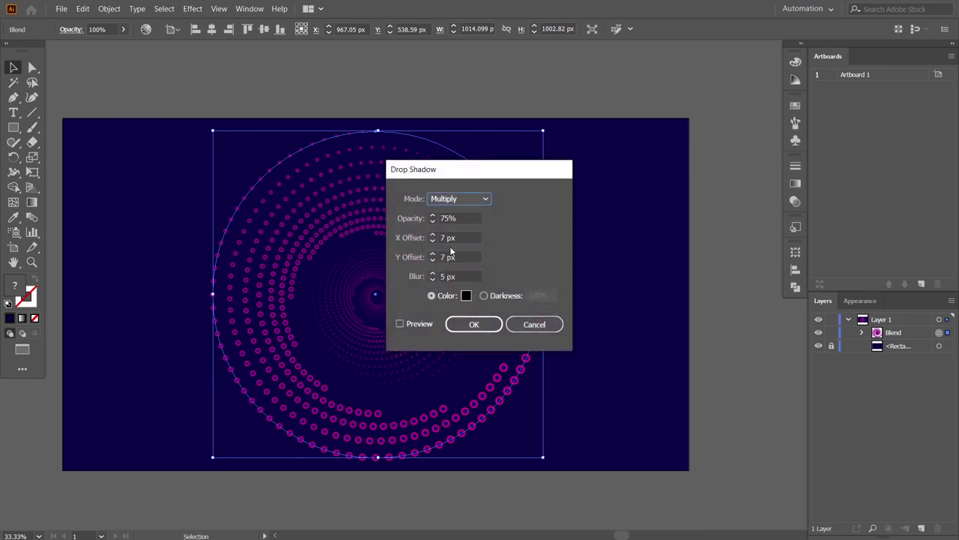
{"action": "left_click", "coordinate": [419, 323]}
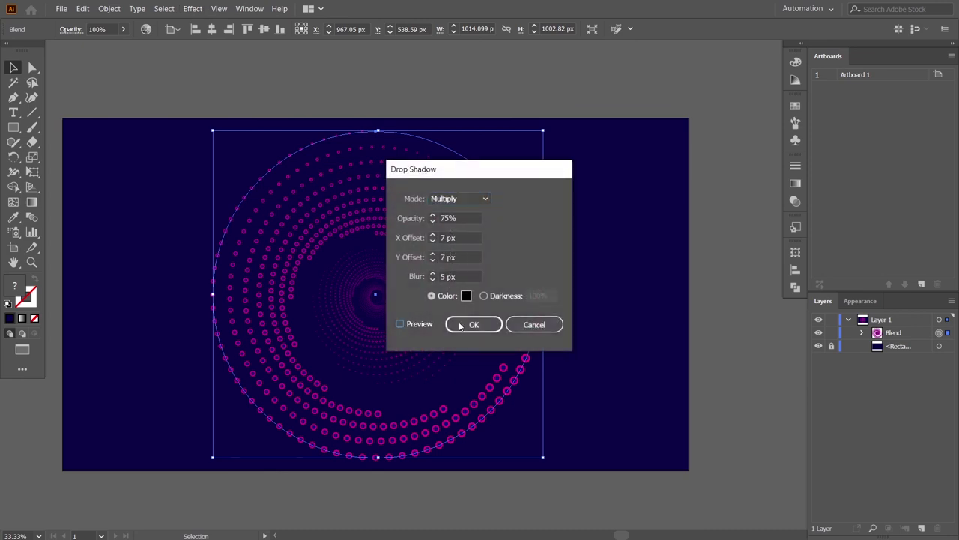
{"action": "left_click", "coordinate": [465, 325]}
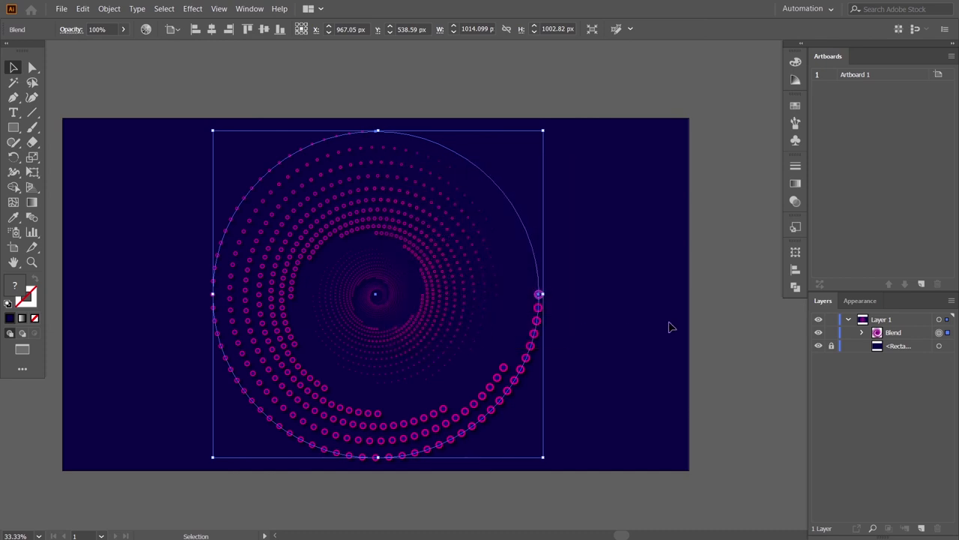
{"action": "left_click", "coordinate": [724, 330]}
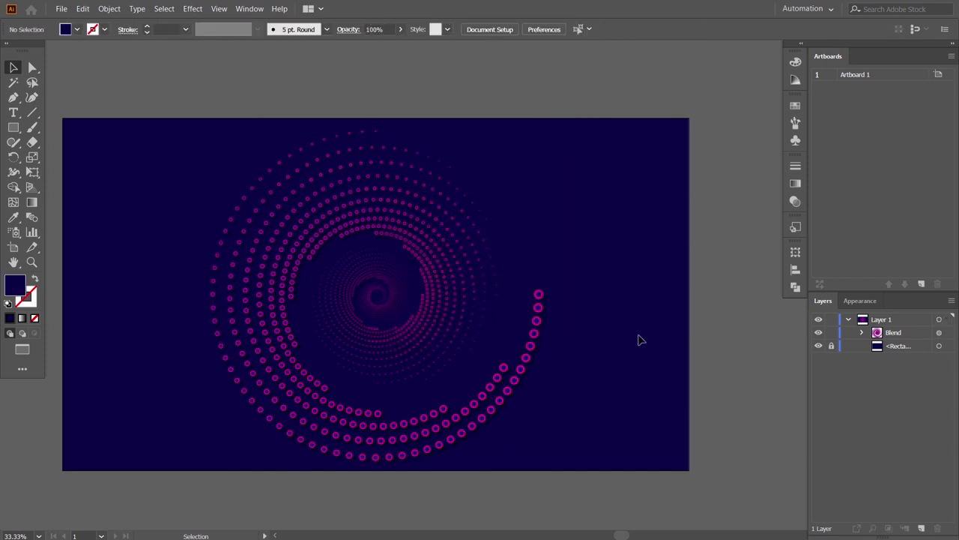
{"action": "scroll", "coordinate": [564, 329], "scroll_direction": "up", "scroll_amount": 2}
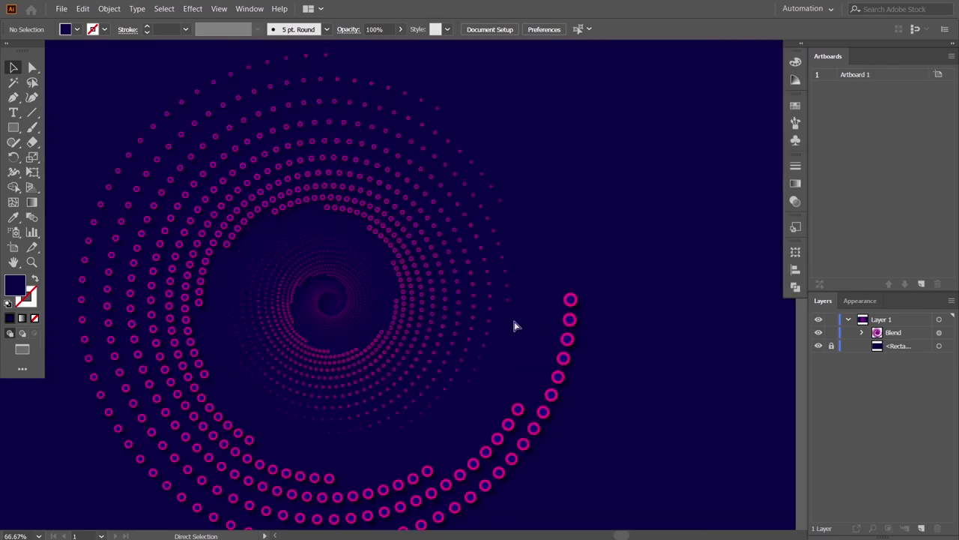
{"action": "scroll", "coordinate": [514, 326], "scroll_direction": "up", "scroll_amount": 1}
{"action": "left_click_drag", "start_coordinate": [450, 325], "coordinate": [488, 278]}
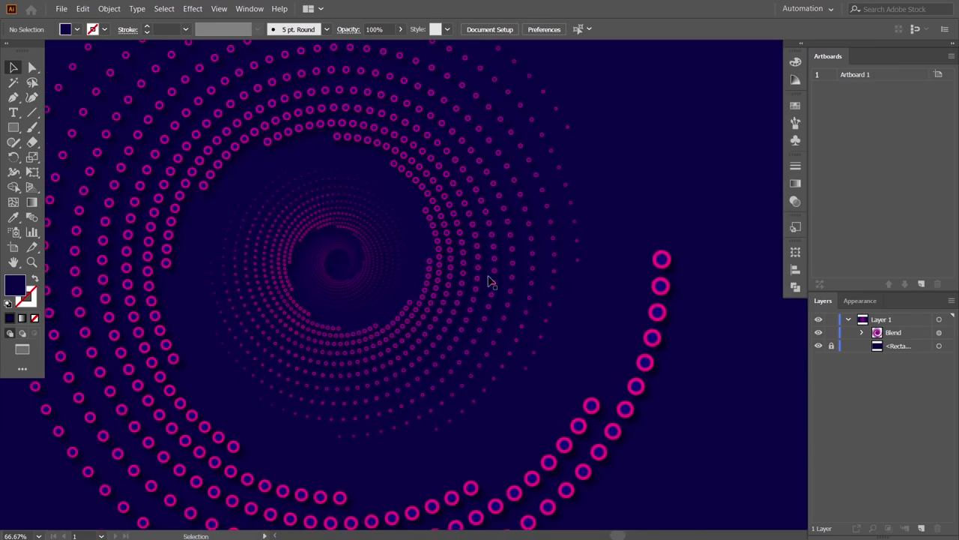
{"action": "scroll", "coordinate": [488, 278], "scroll_direction": "down", "scroll_amount": 1}
{"action": "scroll", "coordinate": [488, 277], "scroll_direction": "down", "scroll_amount": 1}
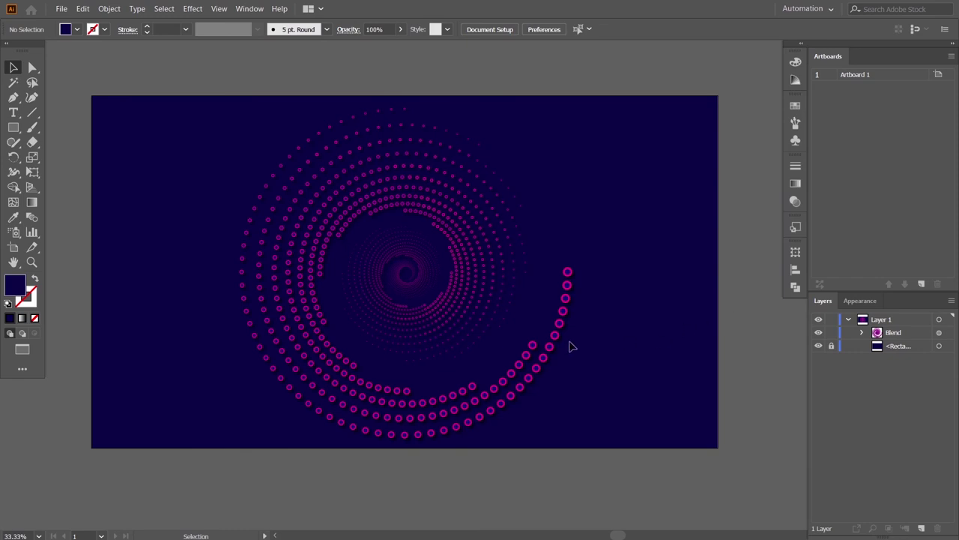
{"action": "scroll", "coordinate": [462, 304], "scroll_direction": "up", "scroll_amount": 1}
{"action": "scroll", "coordinate": [462, 303], "scroll_direction": "down", "scroll_amount": 1}
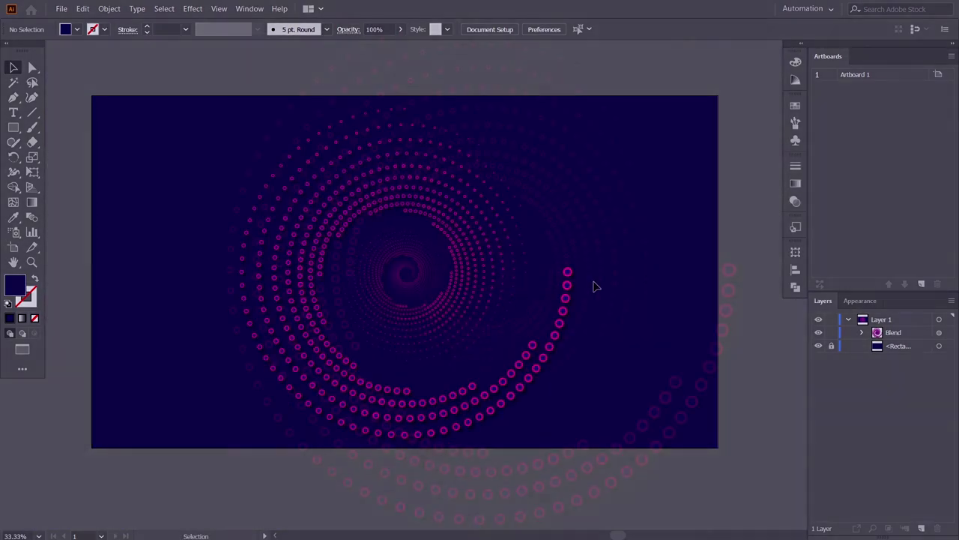